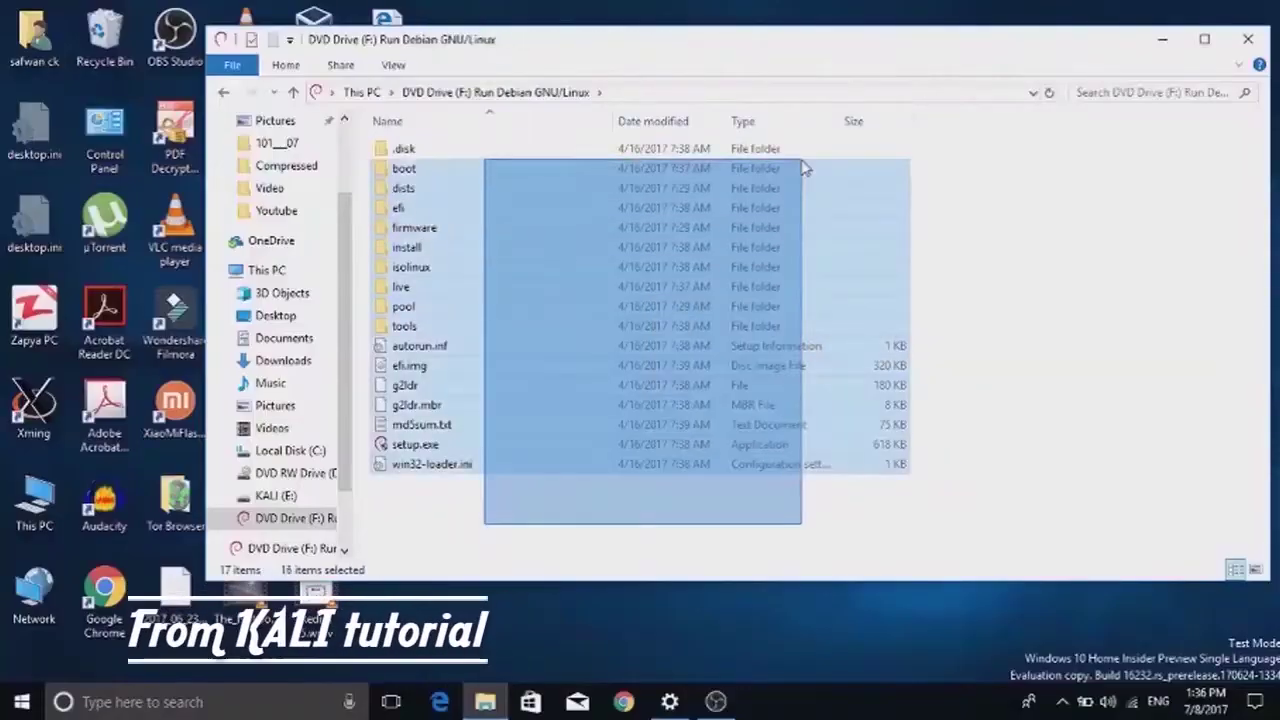
Copy the selected DVD files and paste them into the KALI (E:) drive.
right_click(826, 145)
left_click(858, 432)
left_click(362, 92)
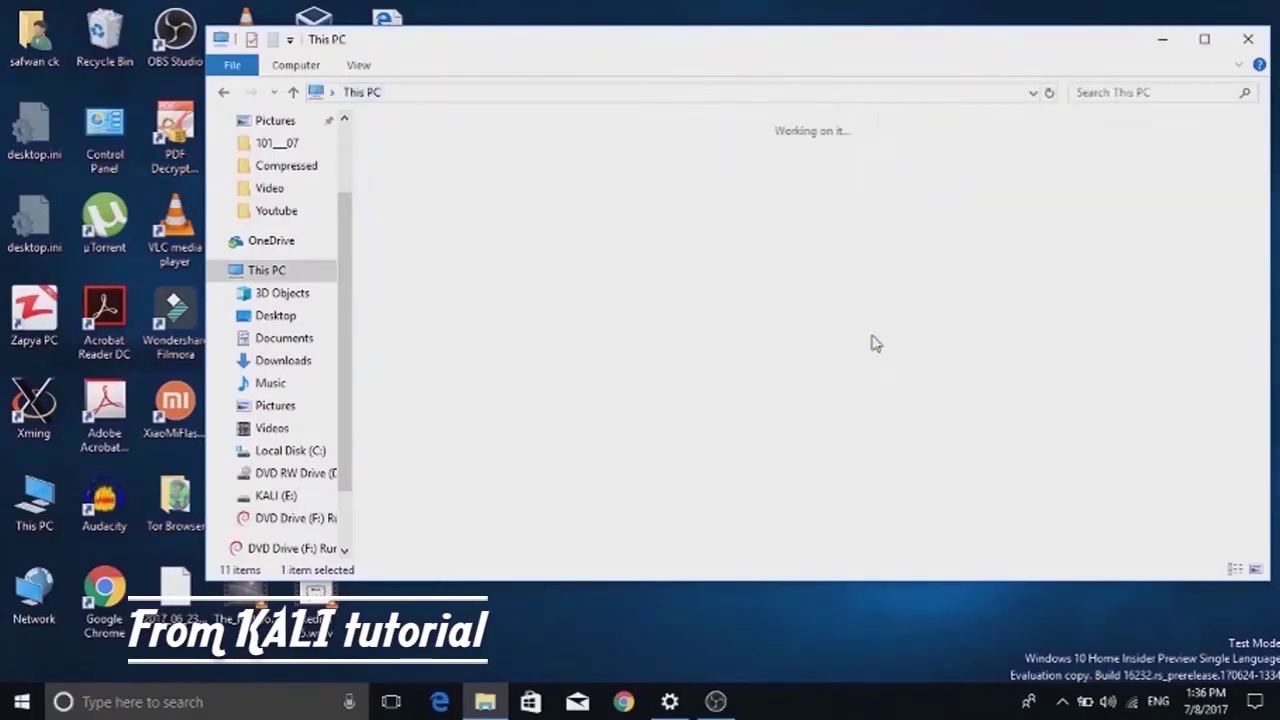
double_click(873, 343)
right_click(800, 308)
left_click(837, 446)
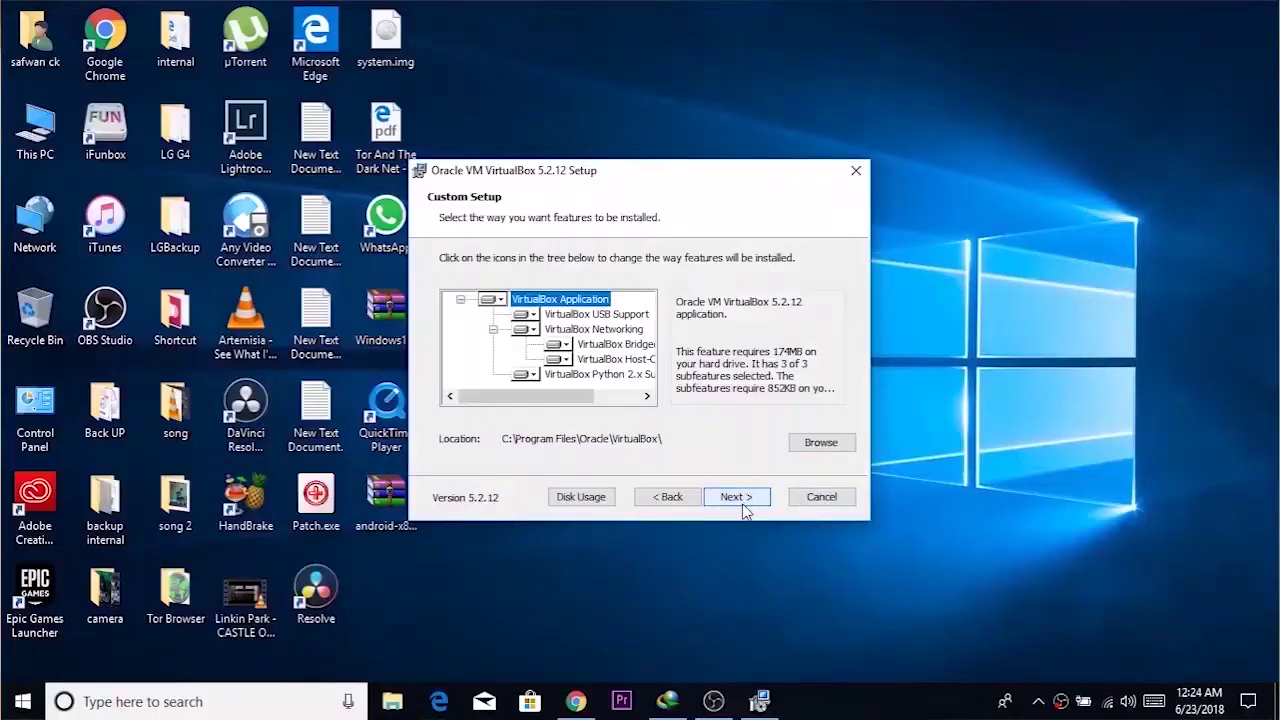
Install VirtualBox 5.2.12 with default features, accepting the network reset, then begin a new virtual machine.
left_click(747, 499)
left_click(736, 497)
left_click(664, 498)
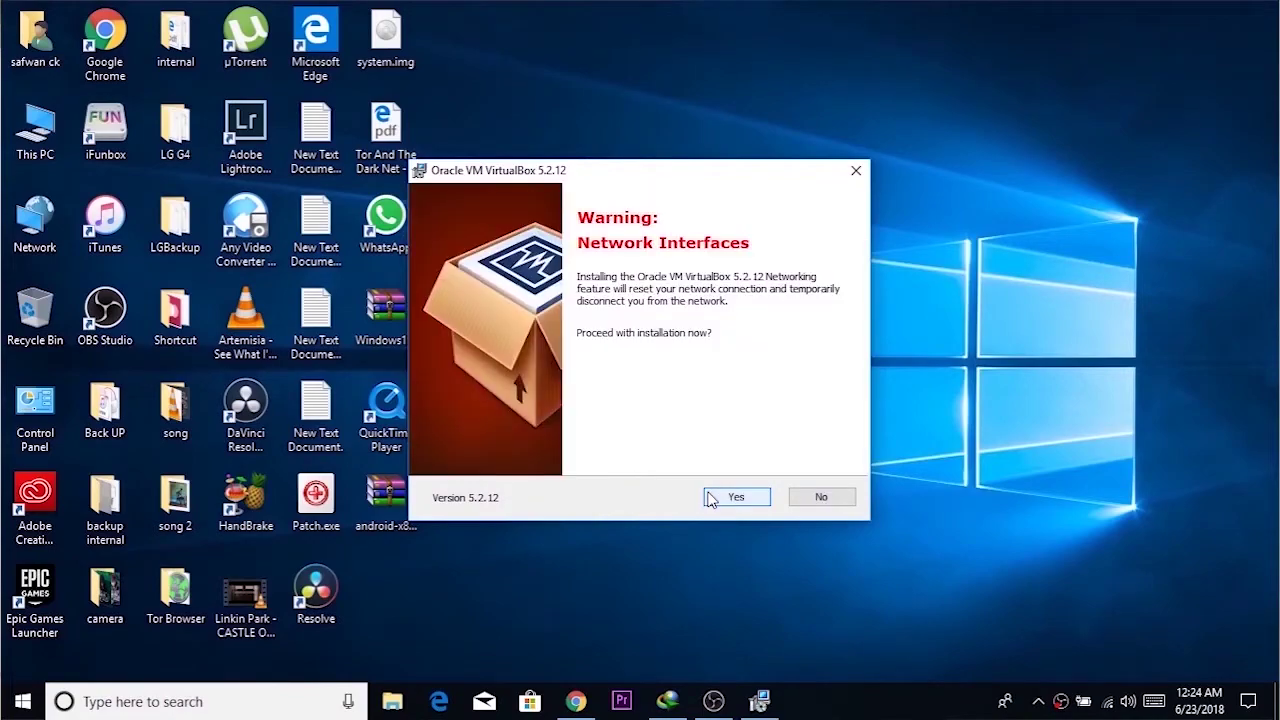
left_click(736, 497)
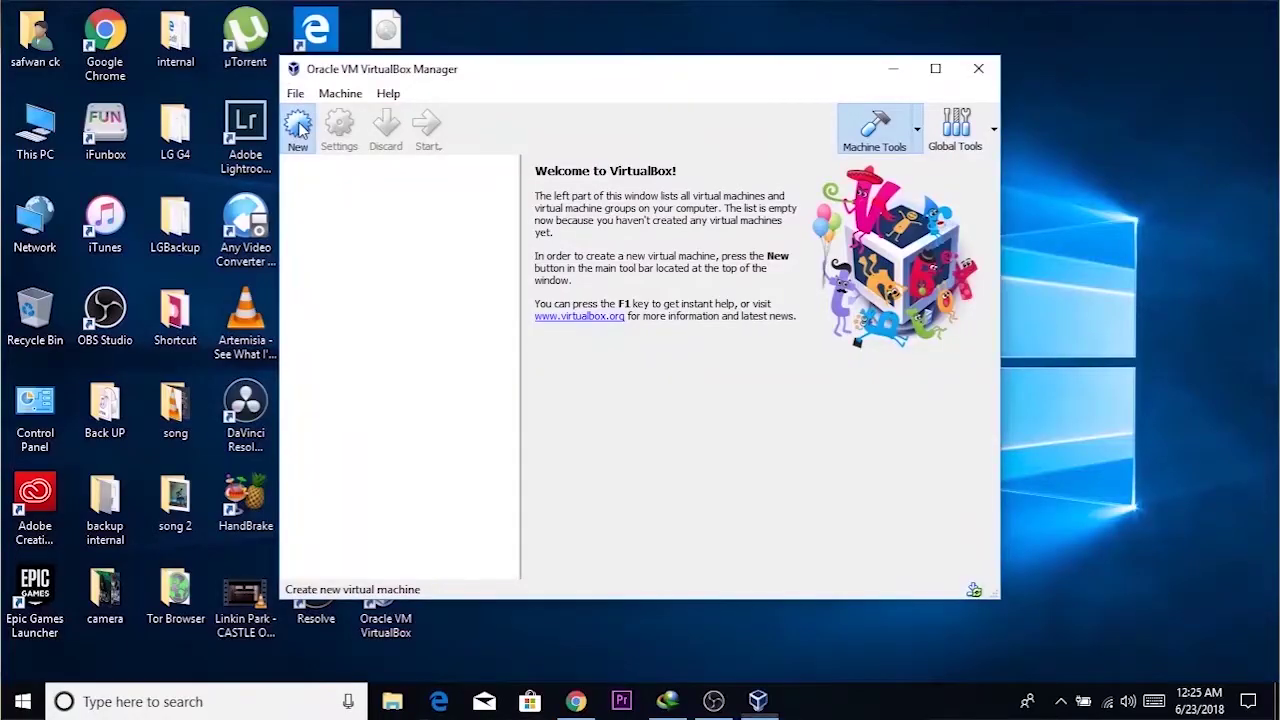
left_click(297, 125)
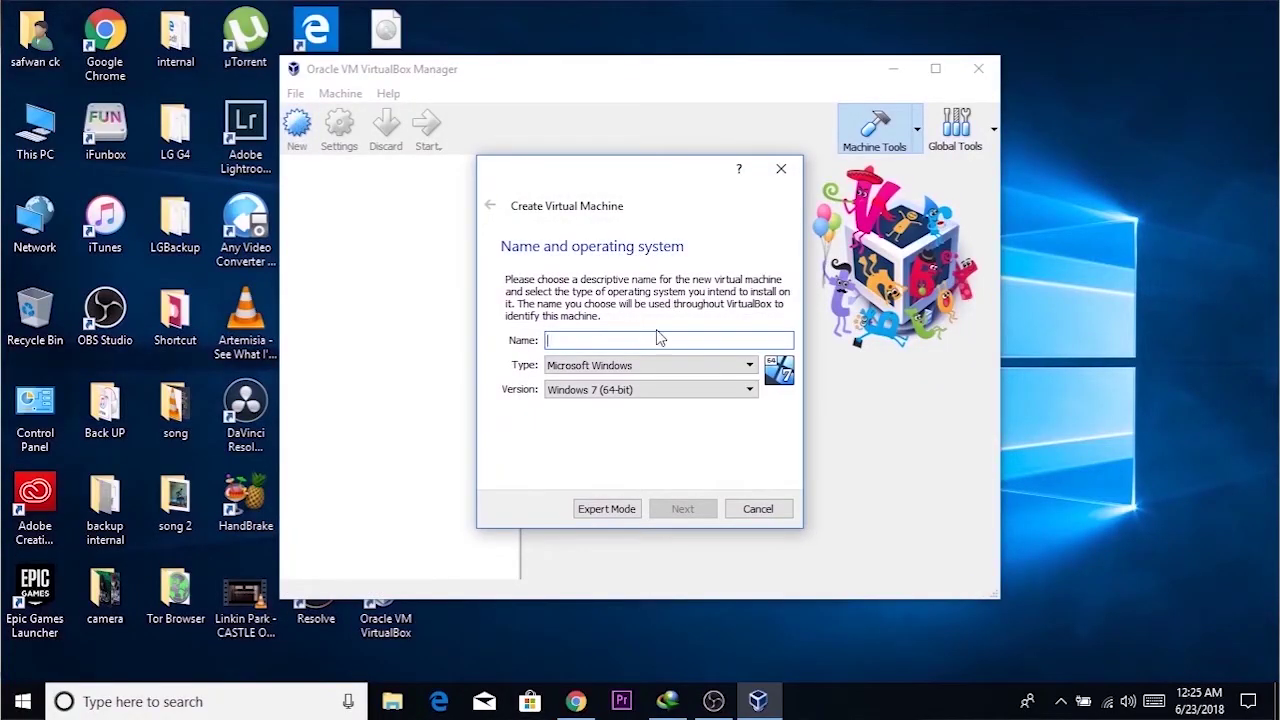
Name the machine android with type Linux and version Other Linux (64-bit).
left_click(637, 366)
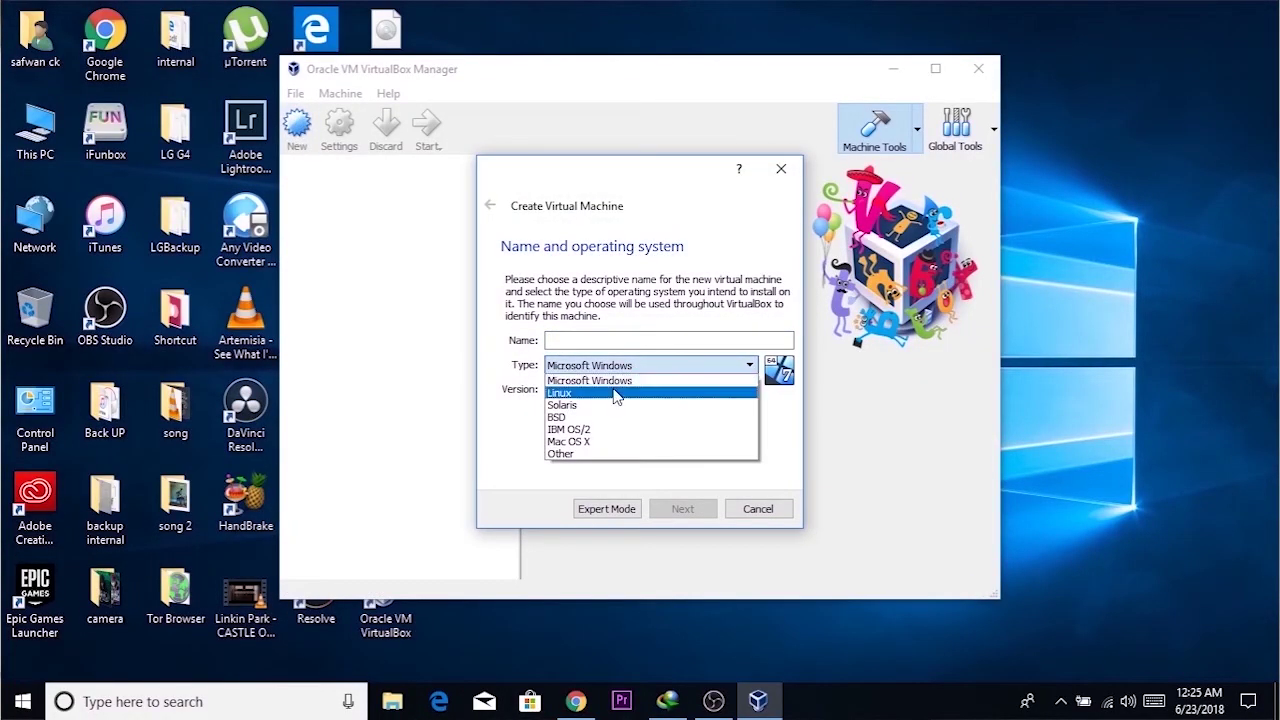
left_click(615, 394)
left_click(608, 391)
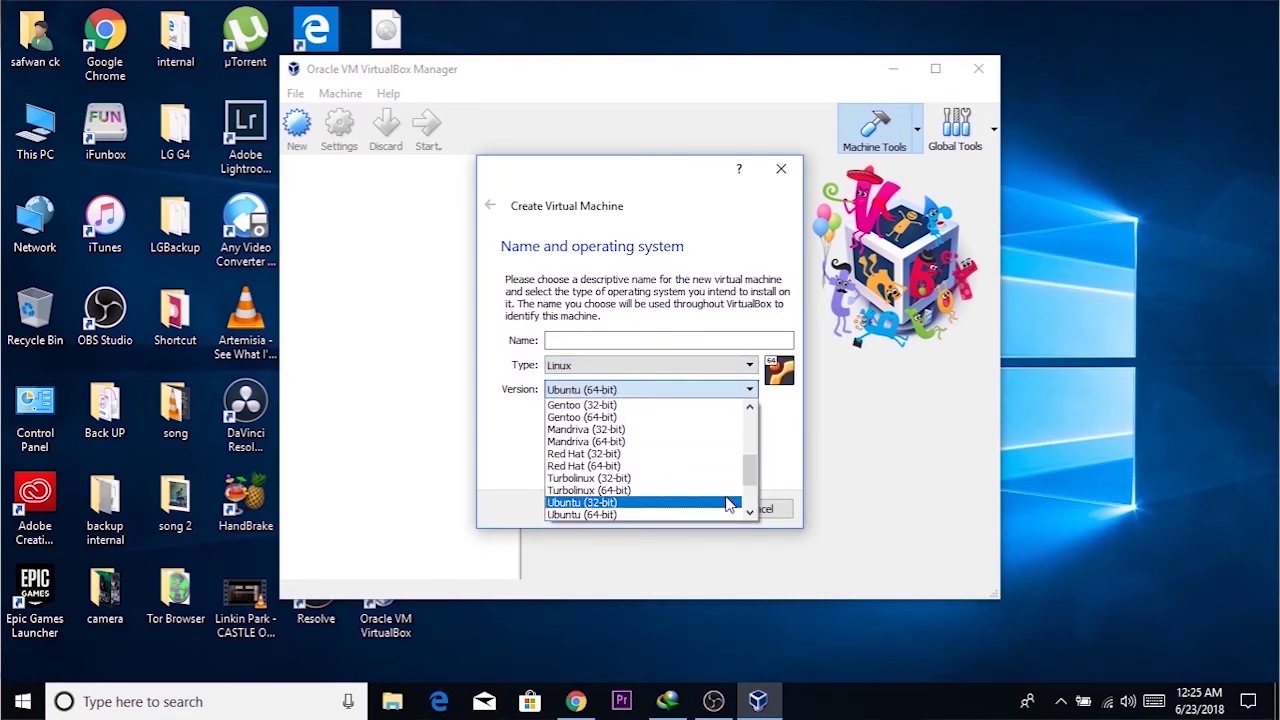
scroll(748, 490, "down", 2)
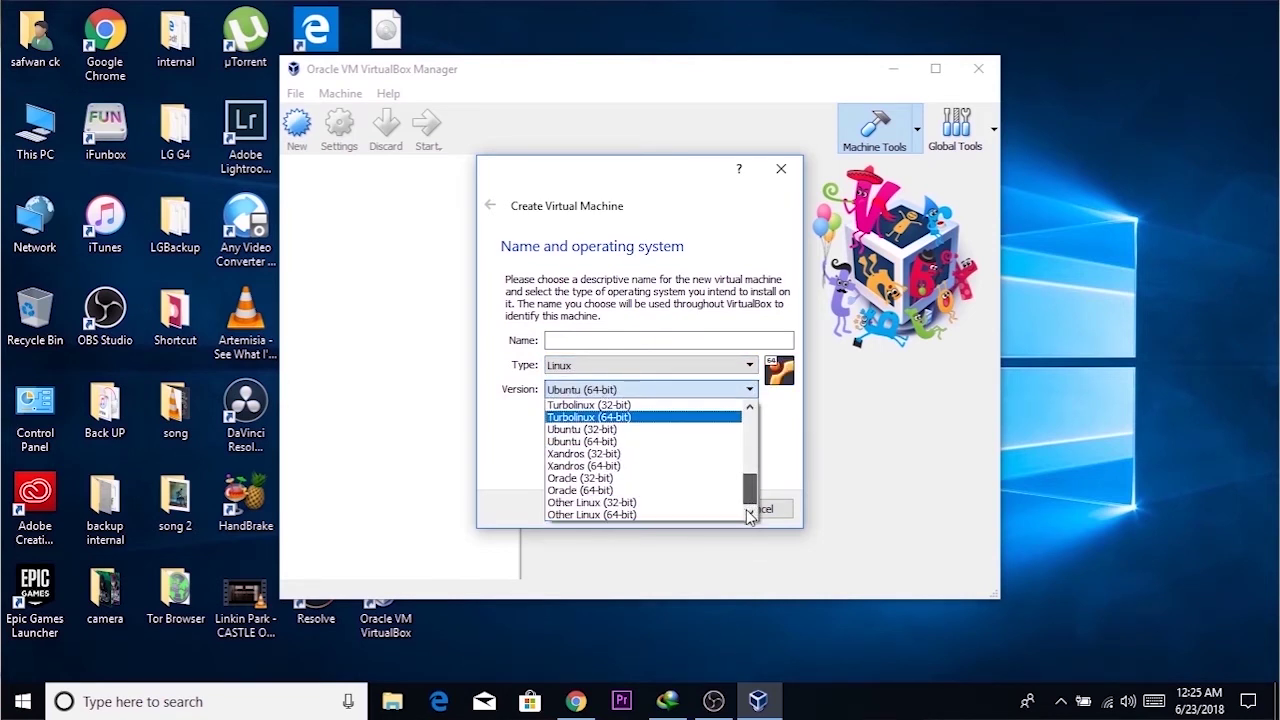
left_click(678, 518)
left_click(570, 340)
type("android")
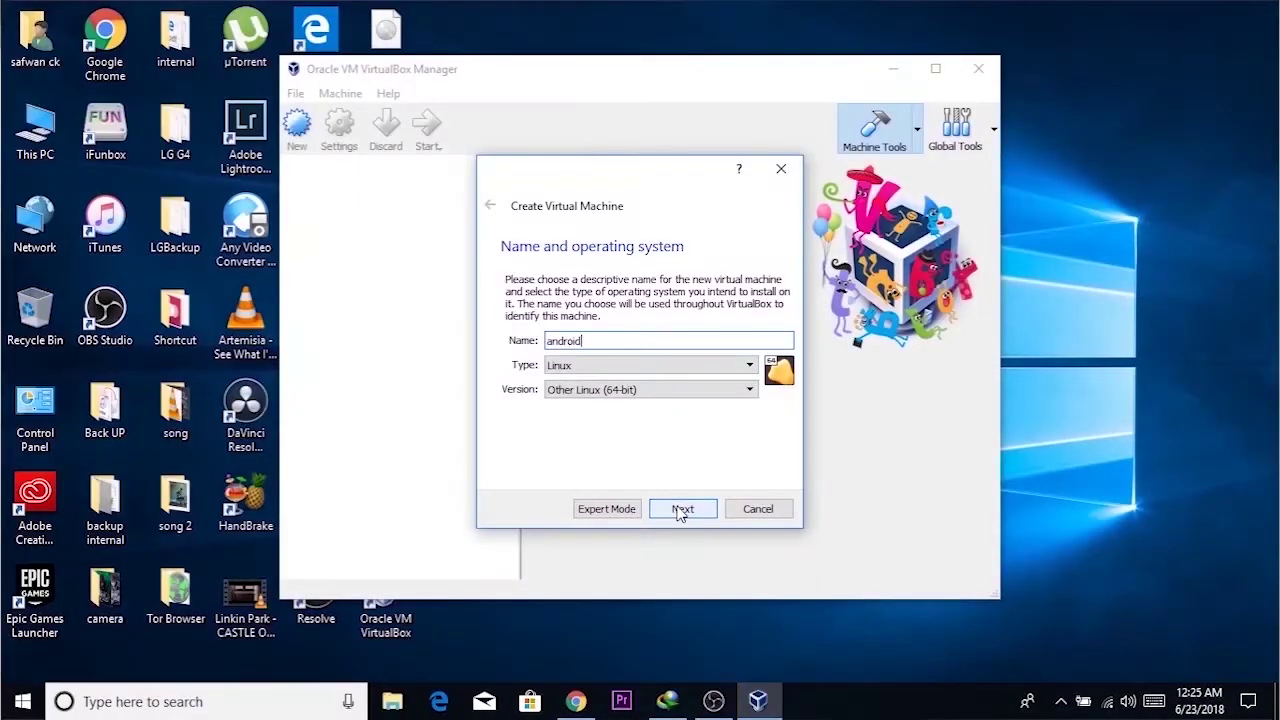
Set the machine's memory to 3670 MB.
left_click(681, 510)
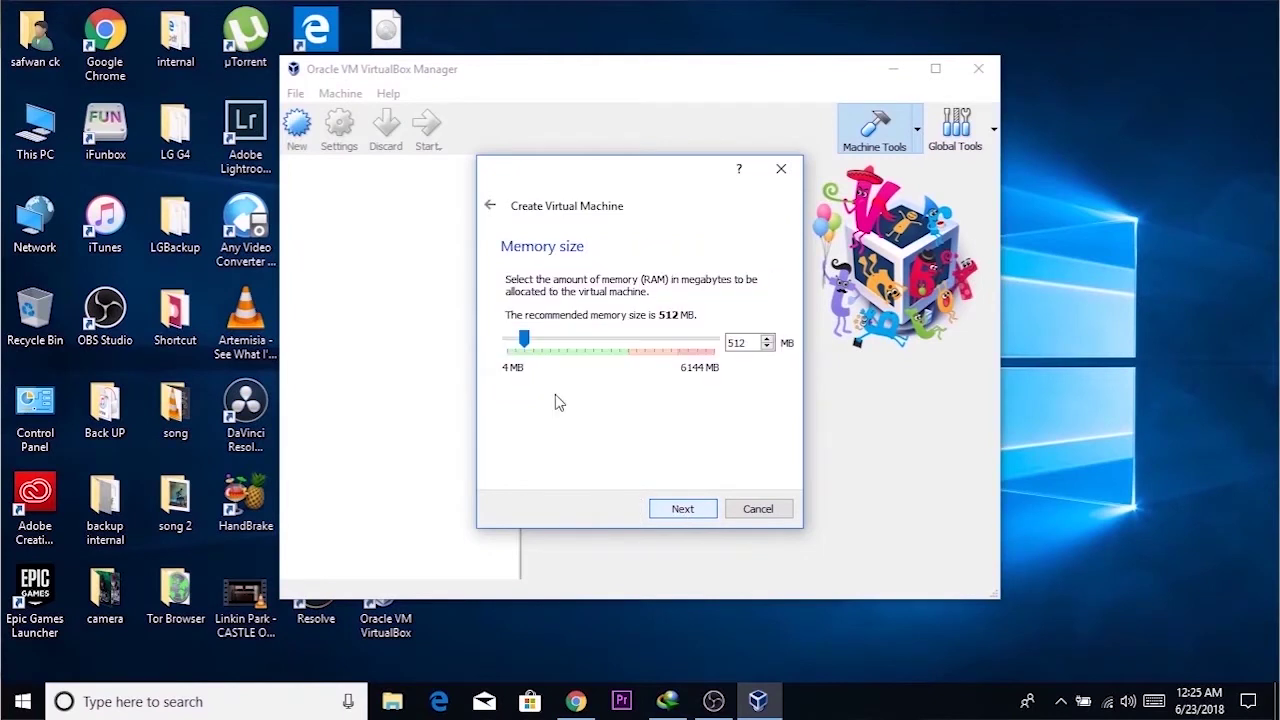
left_click_drag(524, 340, 626, 340)
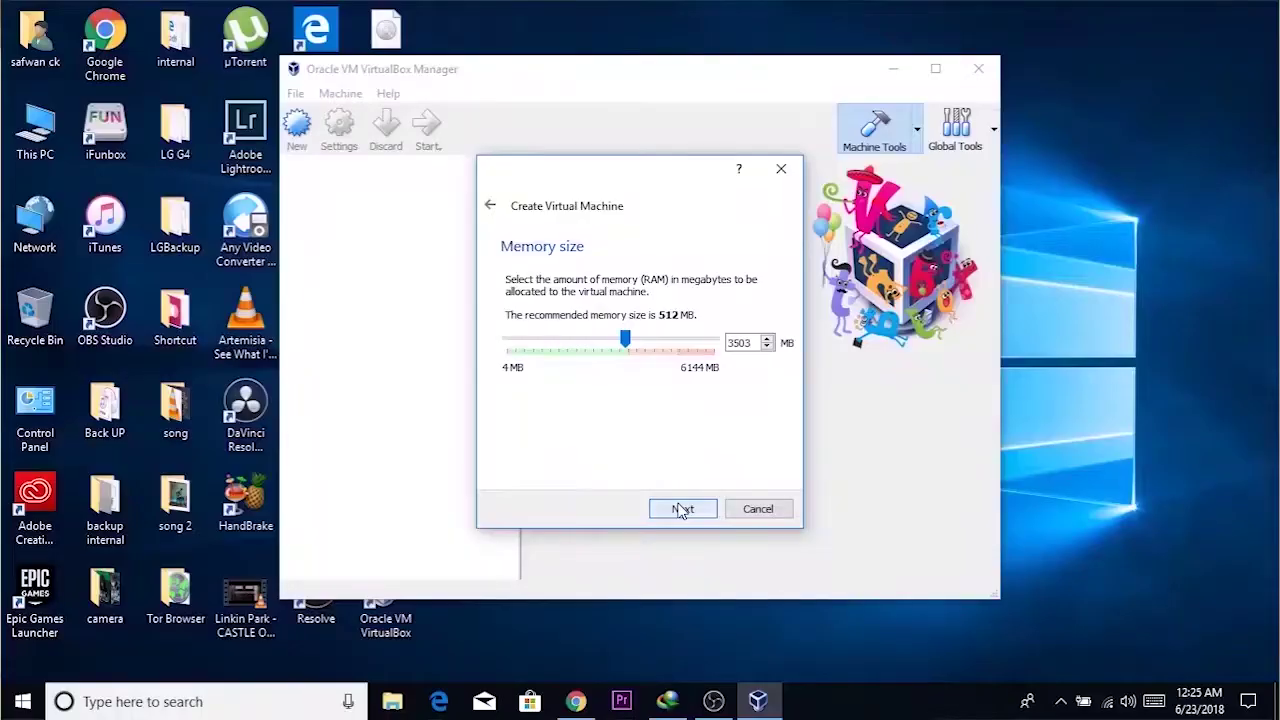
left_click(681, 509)
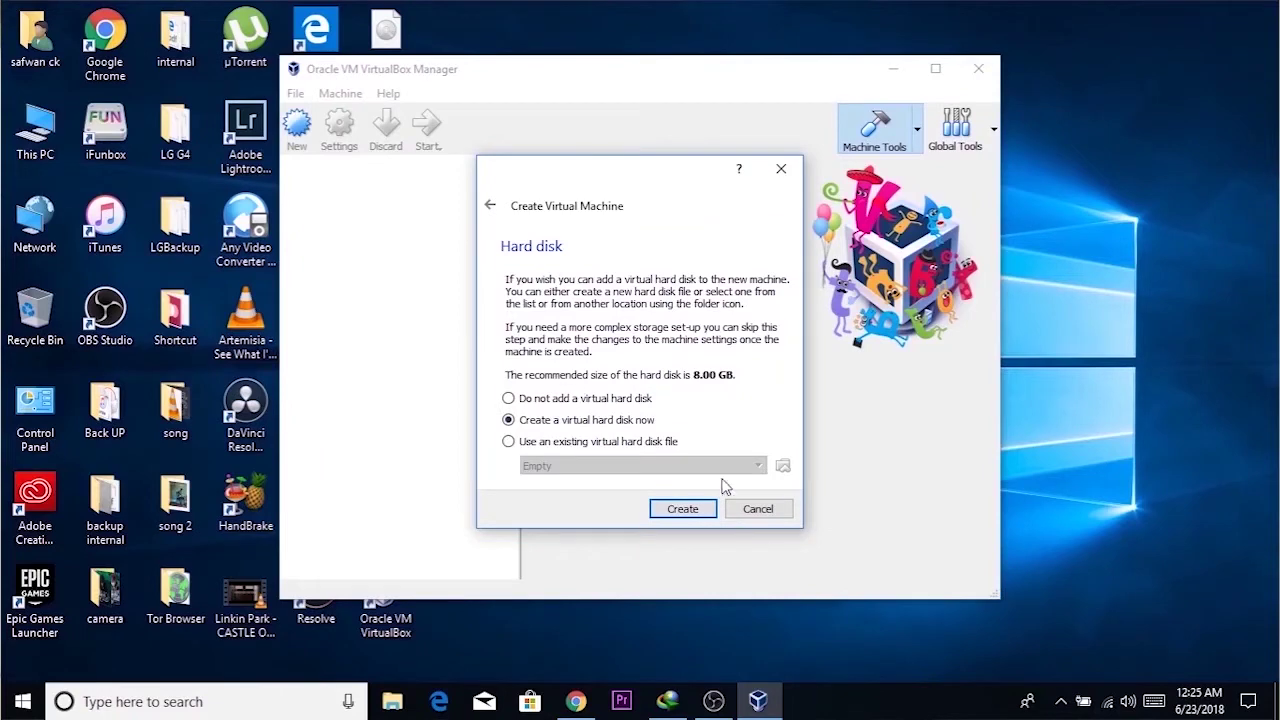
Create a new 8 GB VDI virtual hard disk and finish creating the machine.
left_click(690, 515)
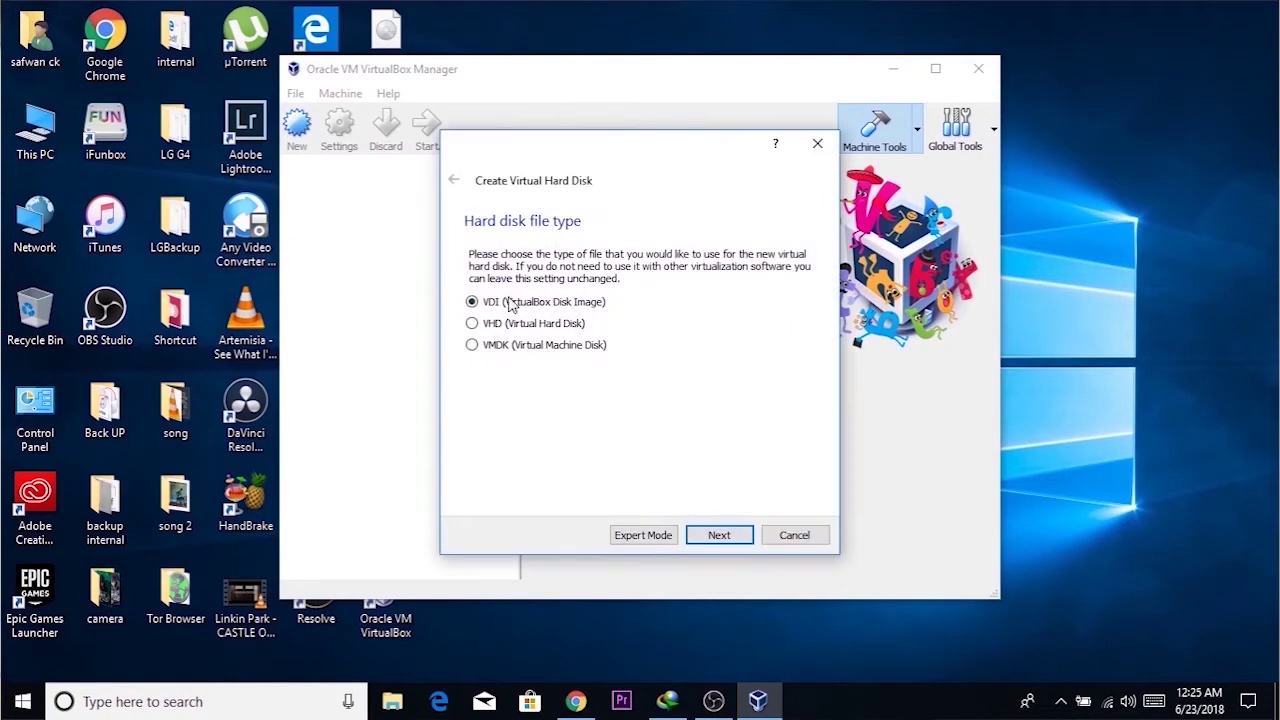
left_click(750, 537)
left_click(714, 537)
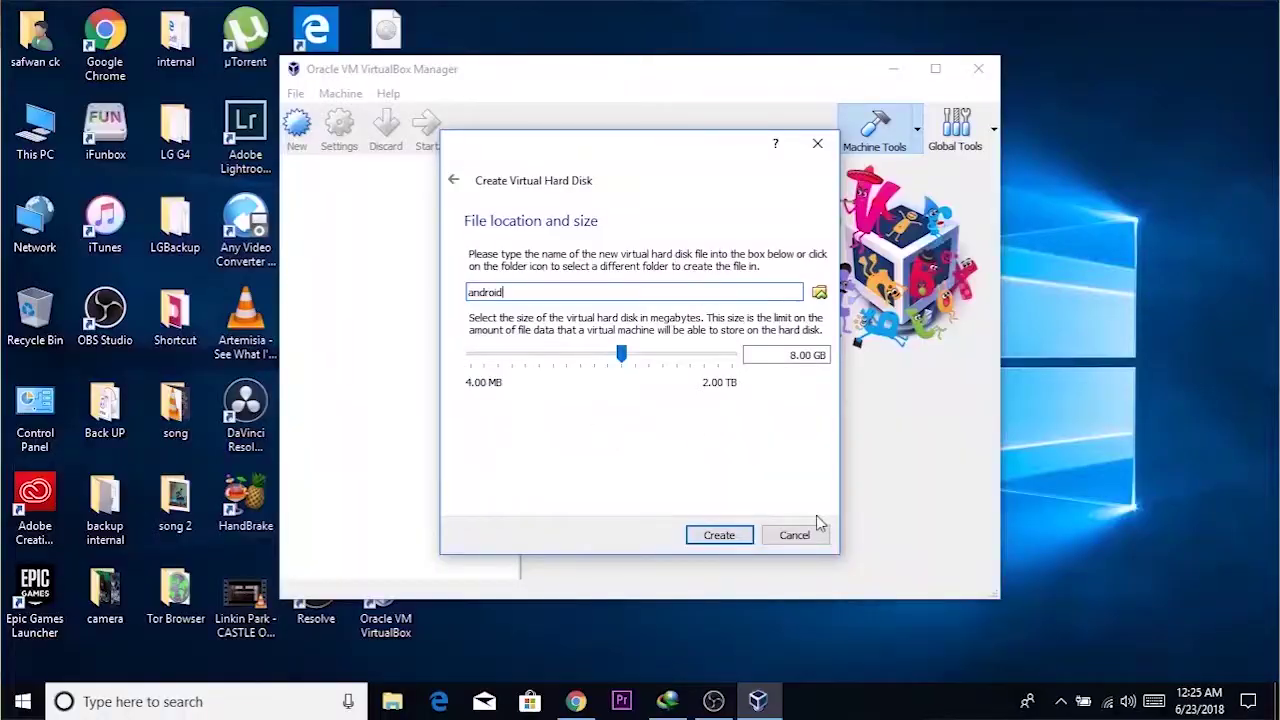
left_click(718, 535)
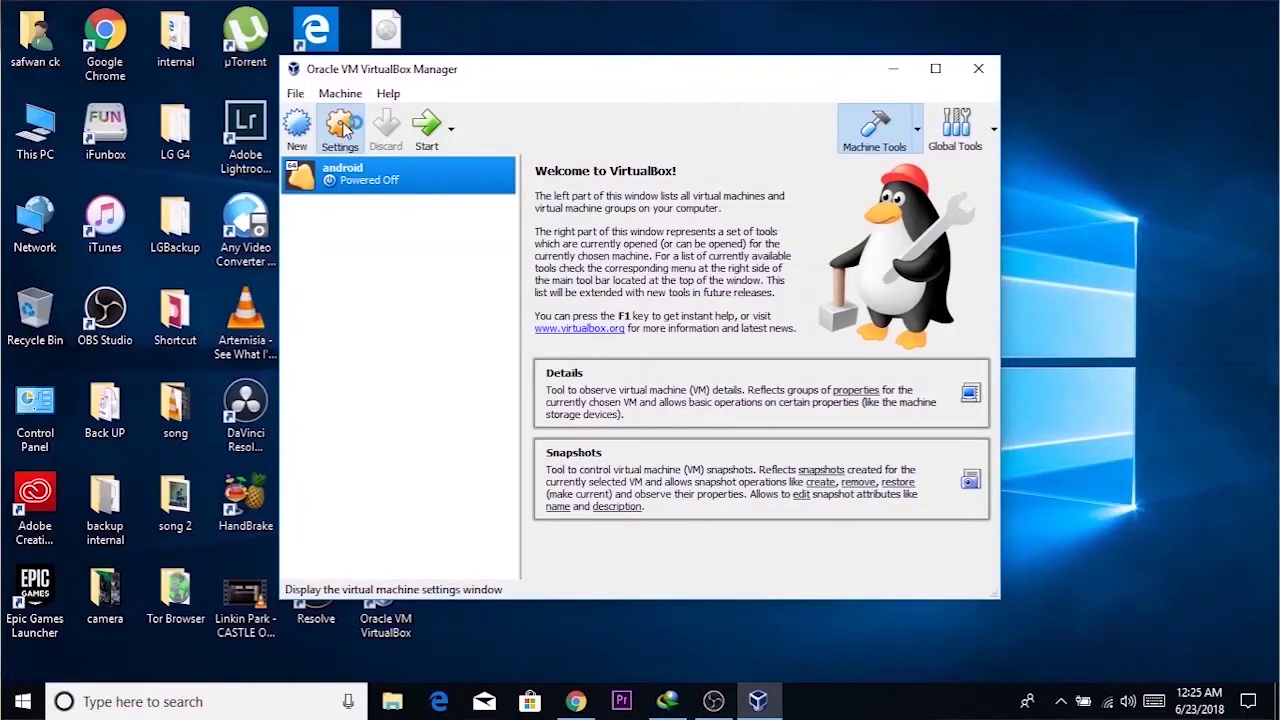
In the android machine's System settings, give it 2 processors.
left_click(345, 122)
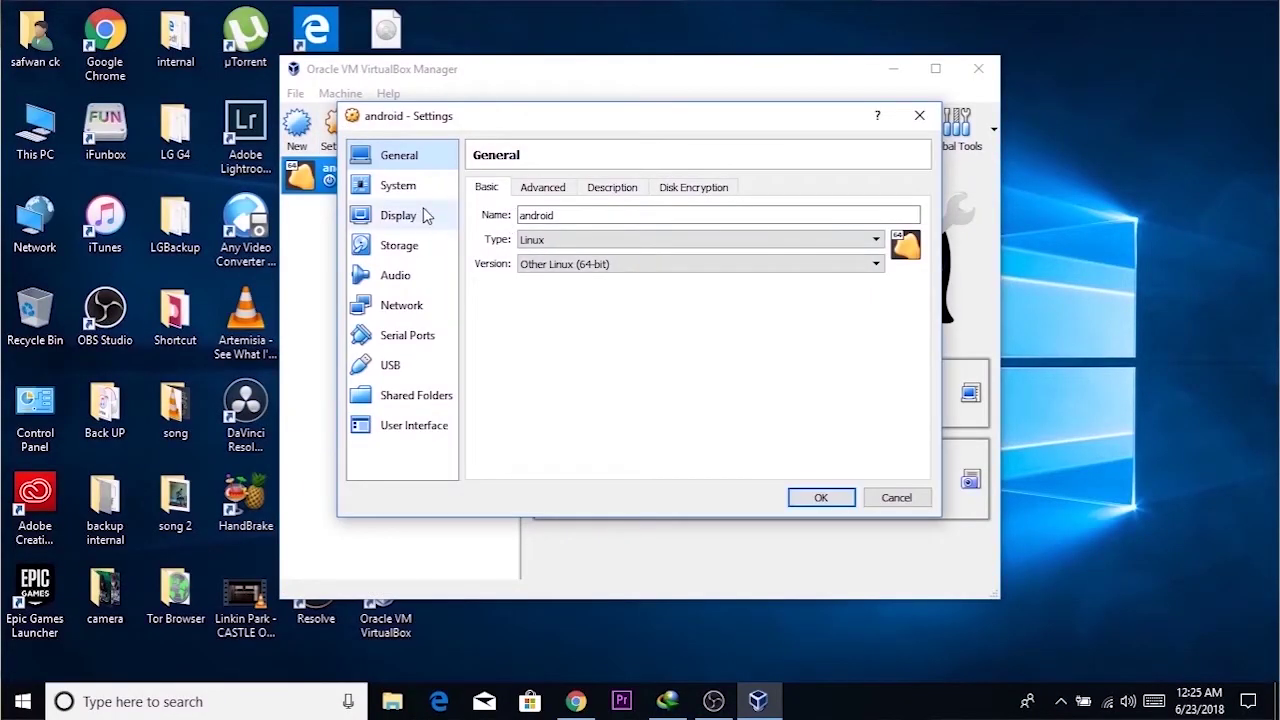
left_click(400, 186)
left_click(555, 188)
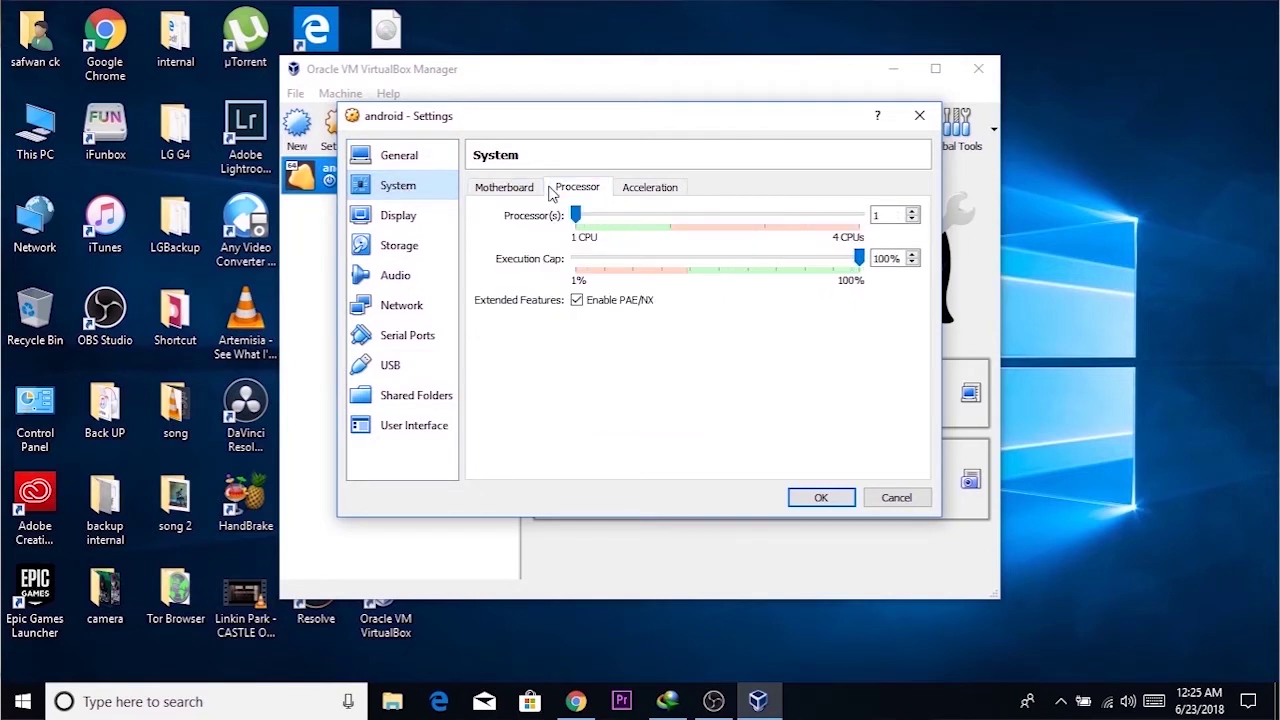
left_click_drag(580, 215, 674, 227)
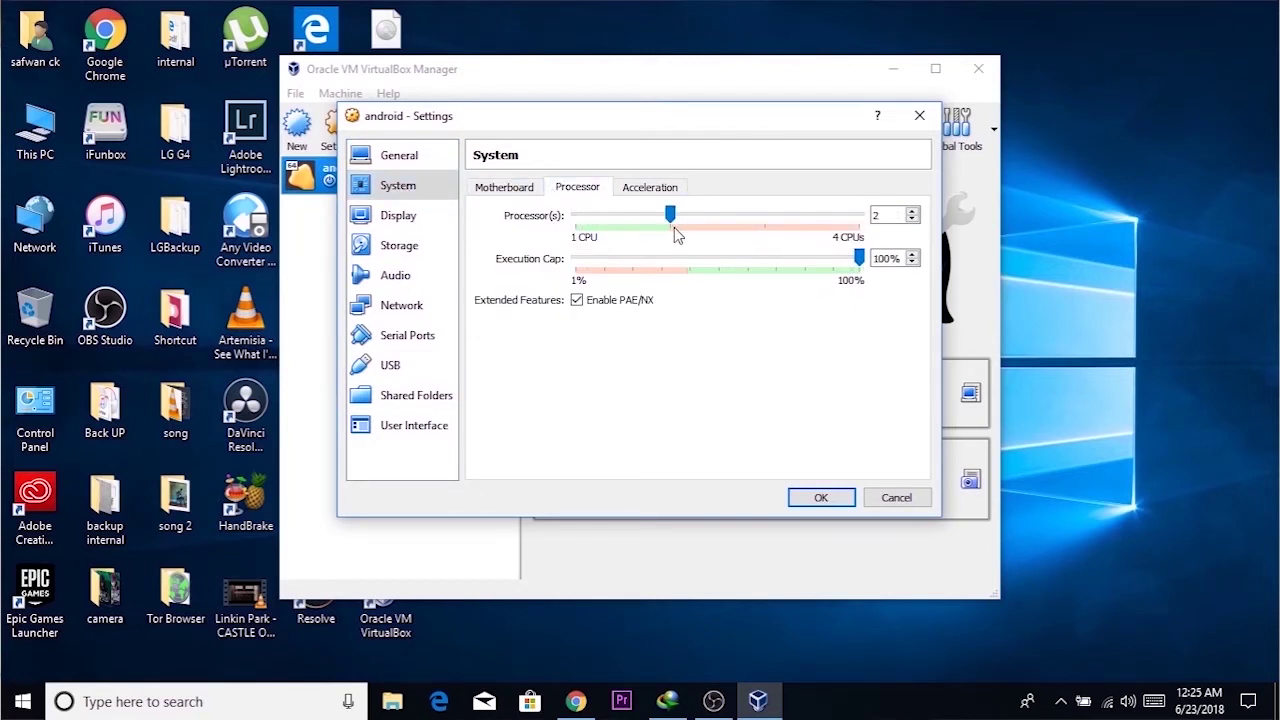
Raise the display video memory to 128 MB.
left_click(414, 214)
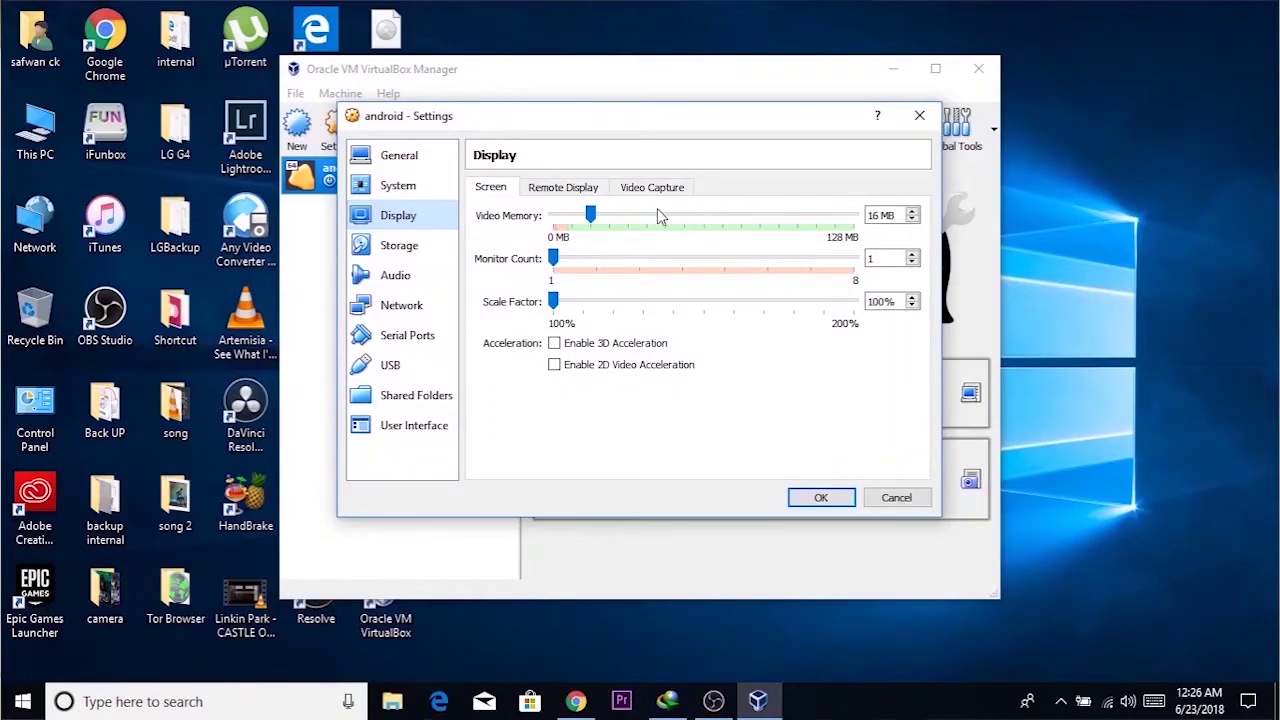
left_click(740, 218)
left_click_drag(740, 218, 852, 216)
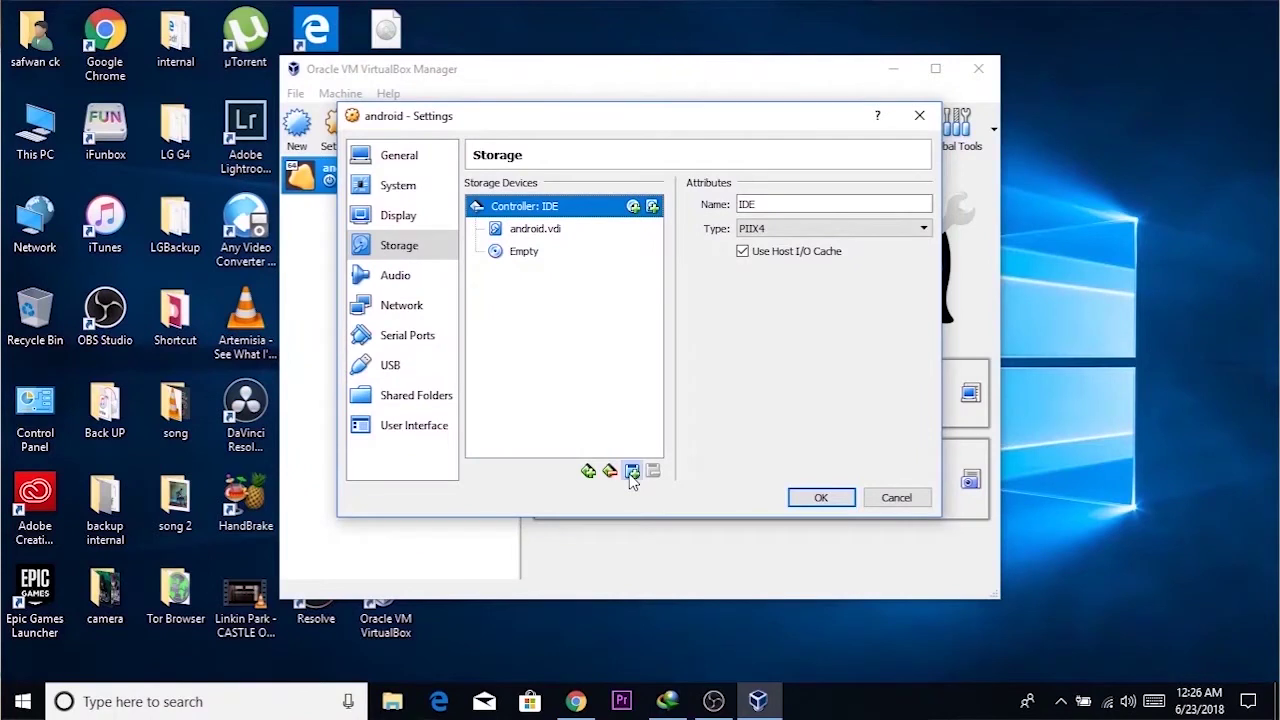
Attach android-x86_64-8.1-rc1.iso as an IDE optical drive, save settings, and start the VM.
left_click(631, 471)
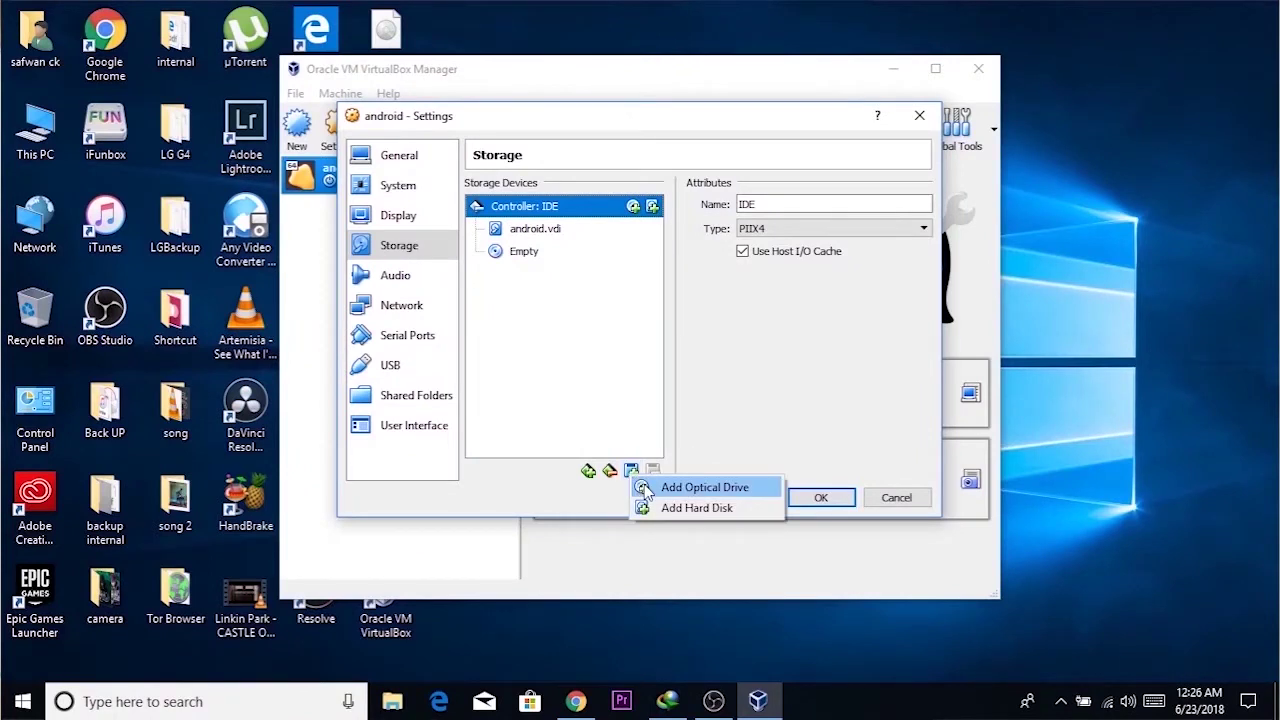
left_click(645, 488)
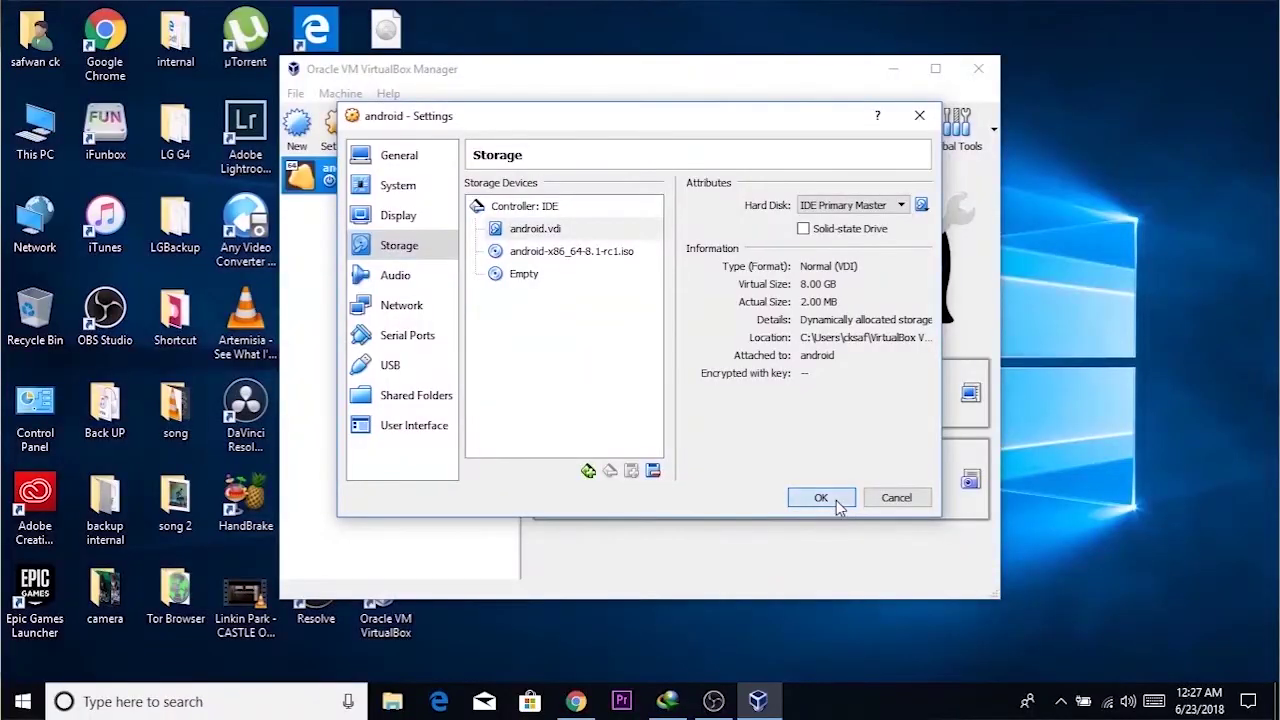
left_click(822, 499)
left_click(424, 125)
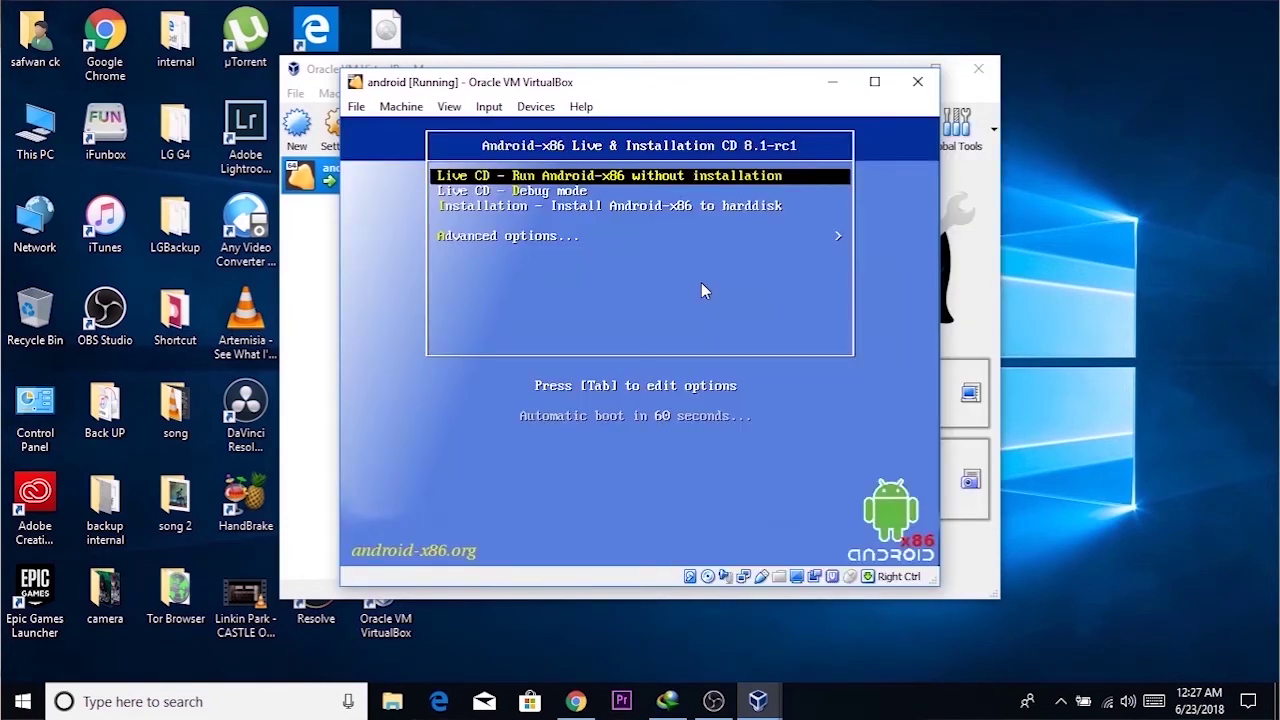
Boot the first Android-x86 menu entry and choose Create/Modify partitions for the disk.
key("Down")
key("Up")
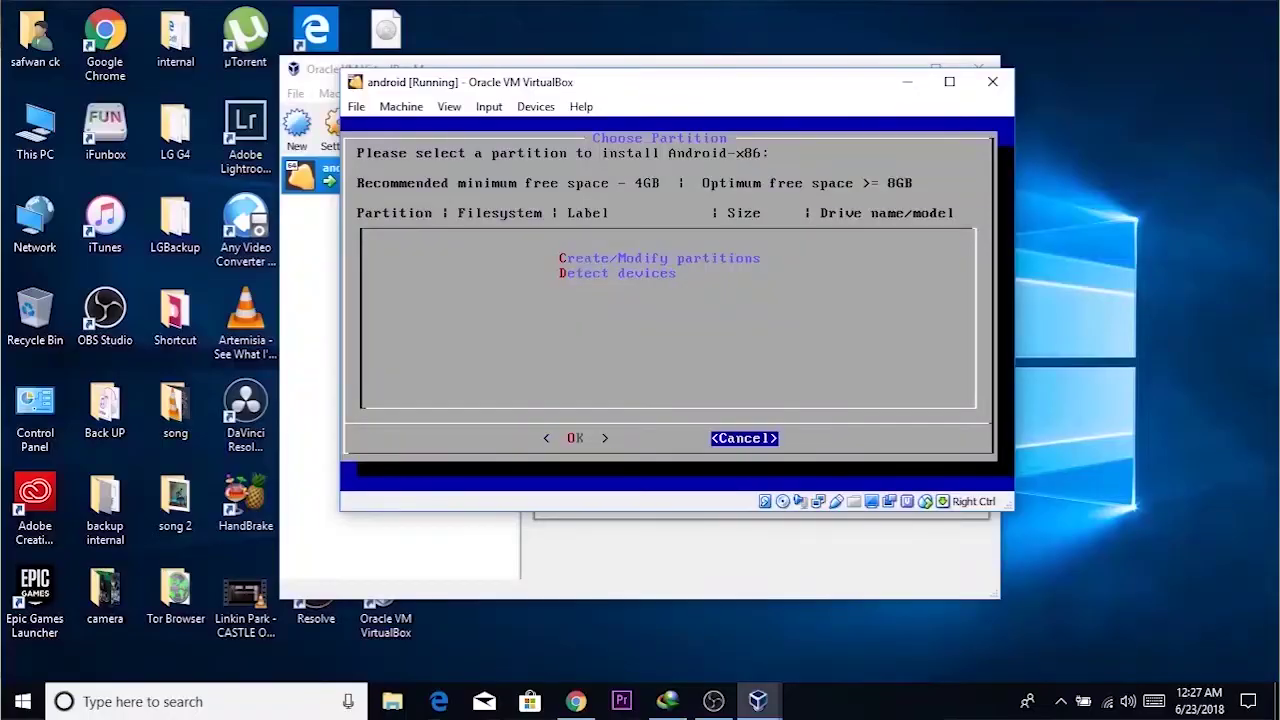
key("Tab")
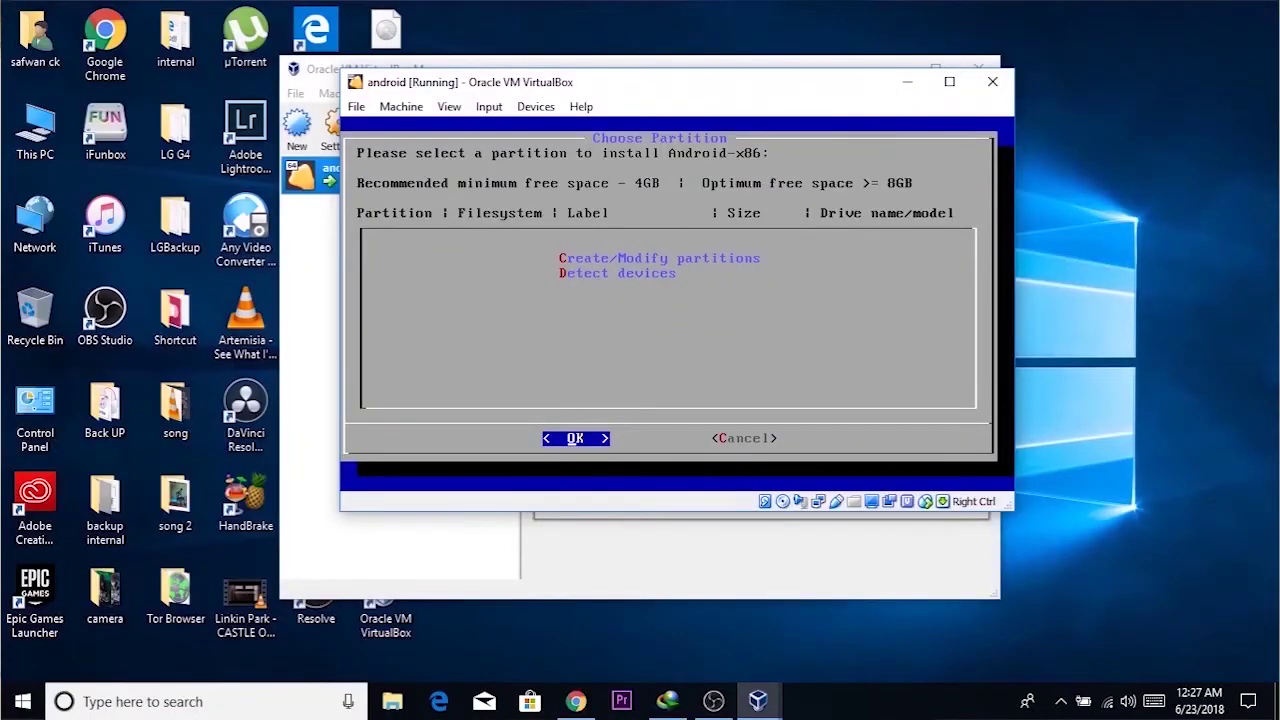
key("Tab")
key("Tab")
key("Tab")
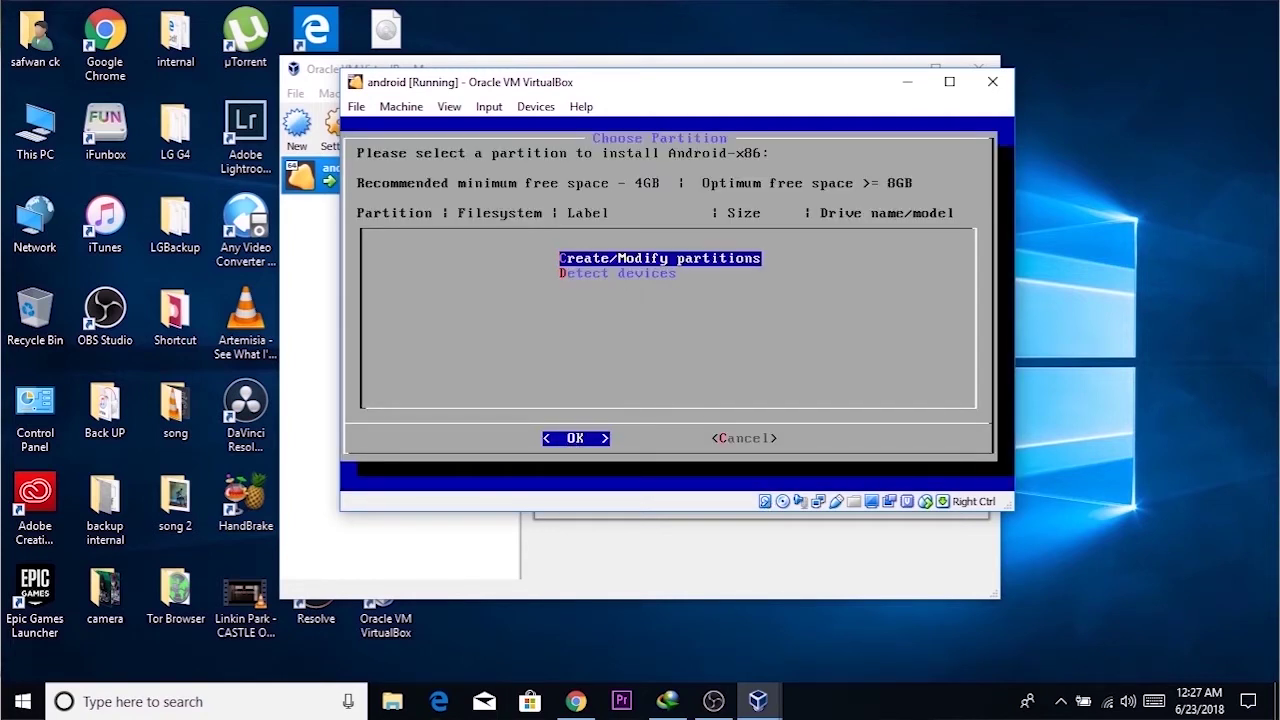
key("Return")
Answer Yes to using GPT and dismiss the warning to reach cgdisk.
key("Left")
key("Return")
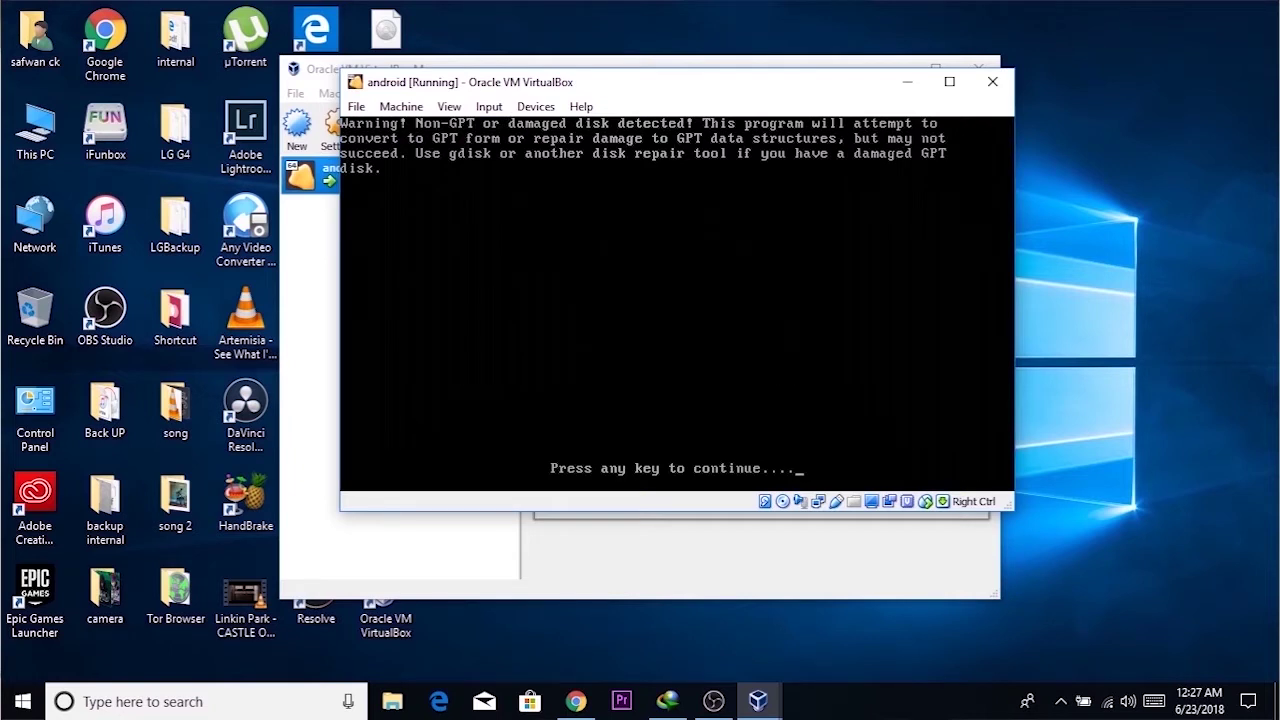
key("Return")
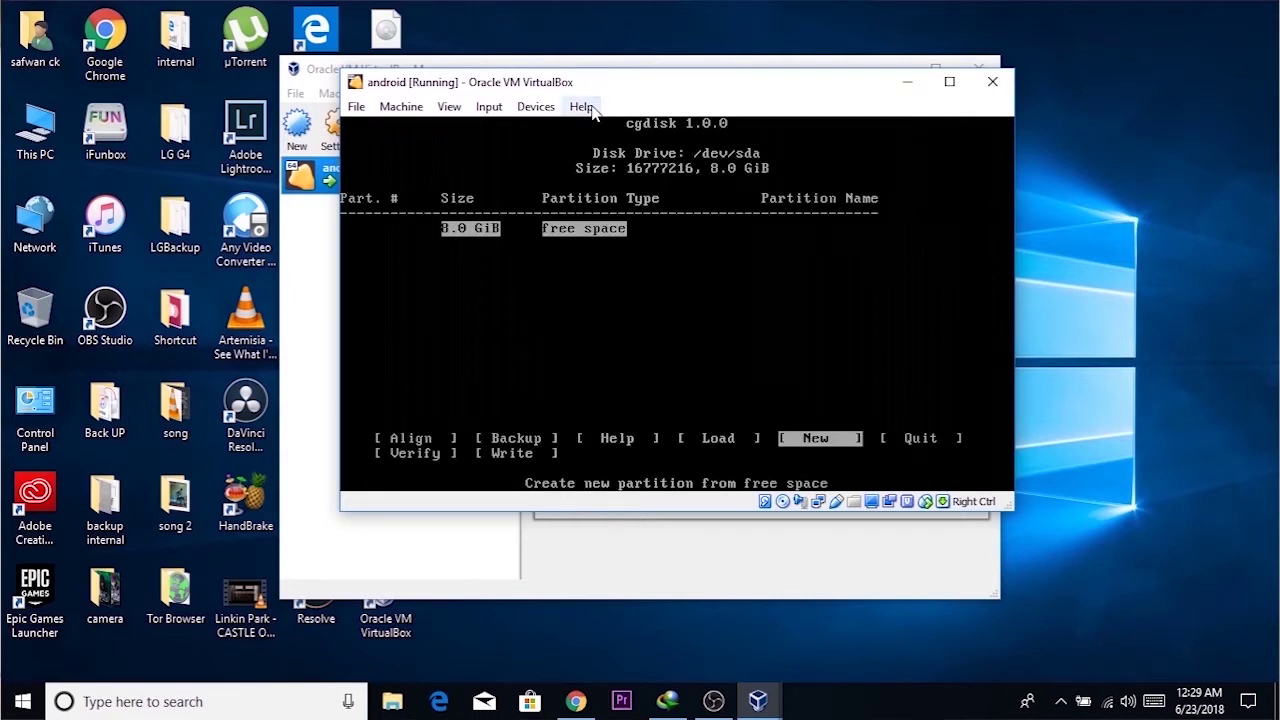
Create a new partition in the free space with default size, named android.
key("Left")
key("Left")
key("Left")
key("Right")
key("Right")
key("Right")
key("Return")
key("Return")
key("Return")
key("Return")
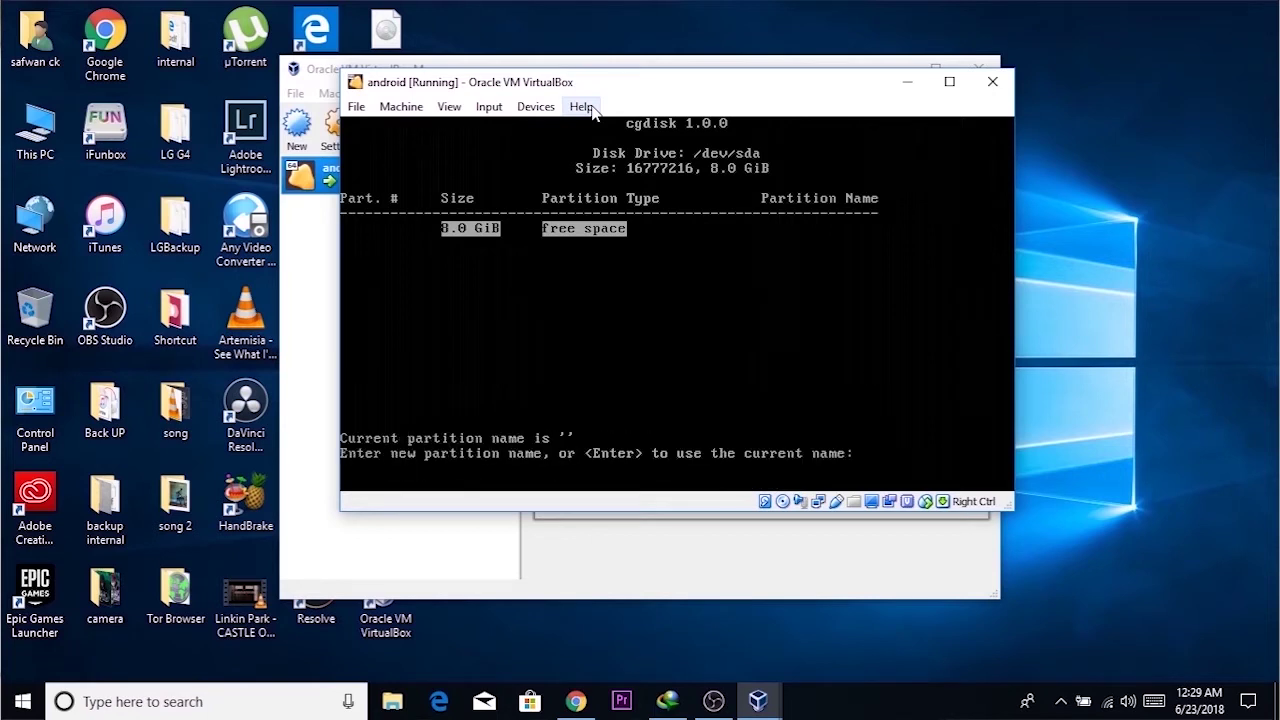
type("android")
key("Return")
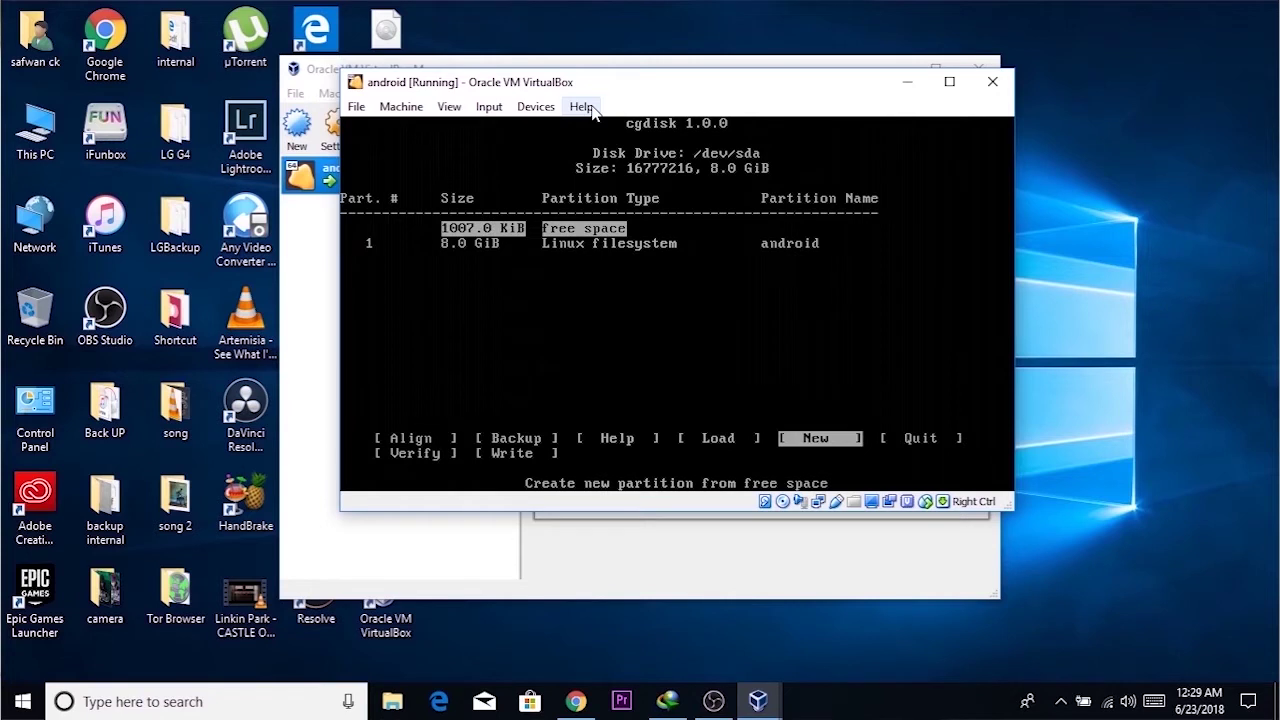
key("Down")
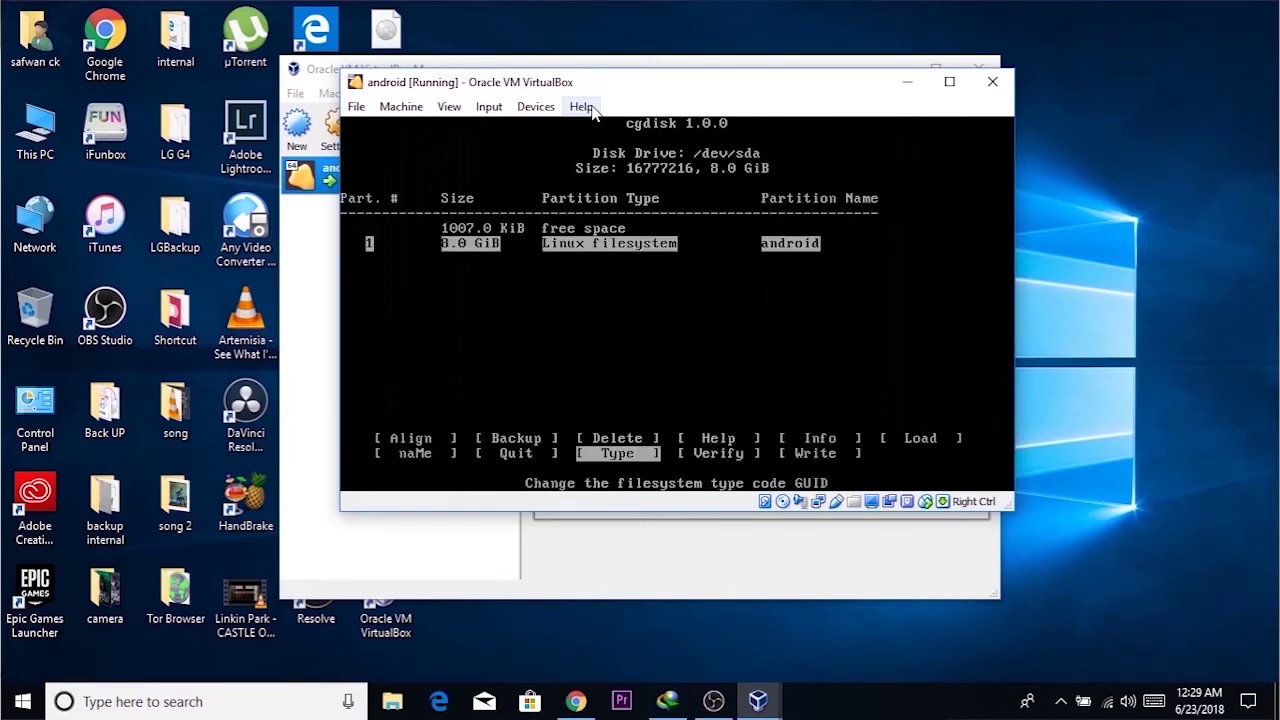
Write the partition table, confirming with yes, and quit cgdisk.
key("Right")
key("Right")
key("Return")
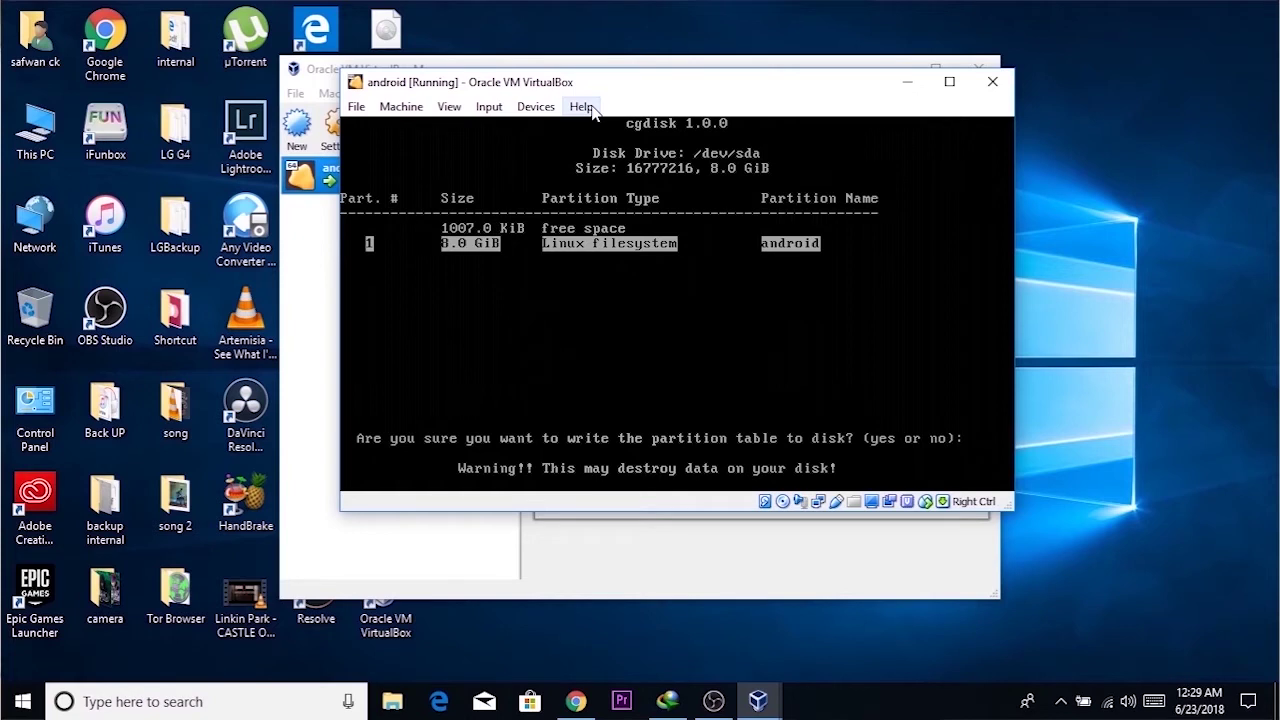
type("yes")
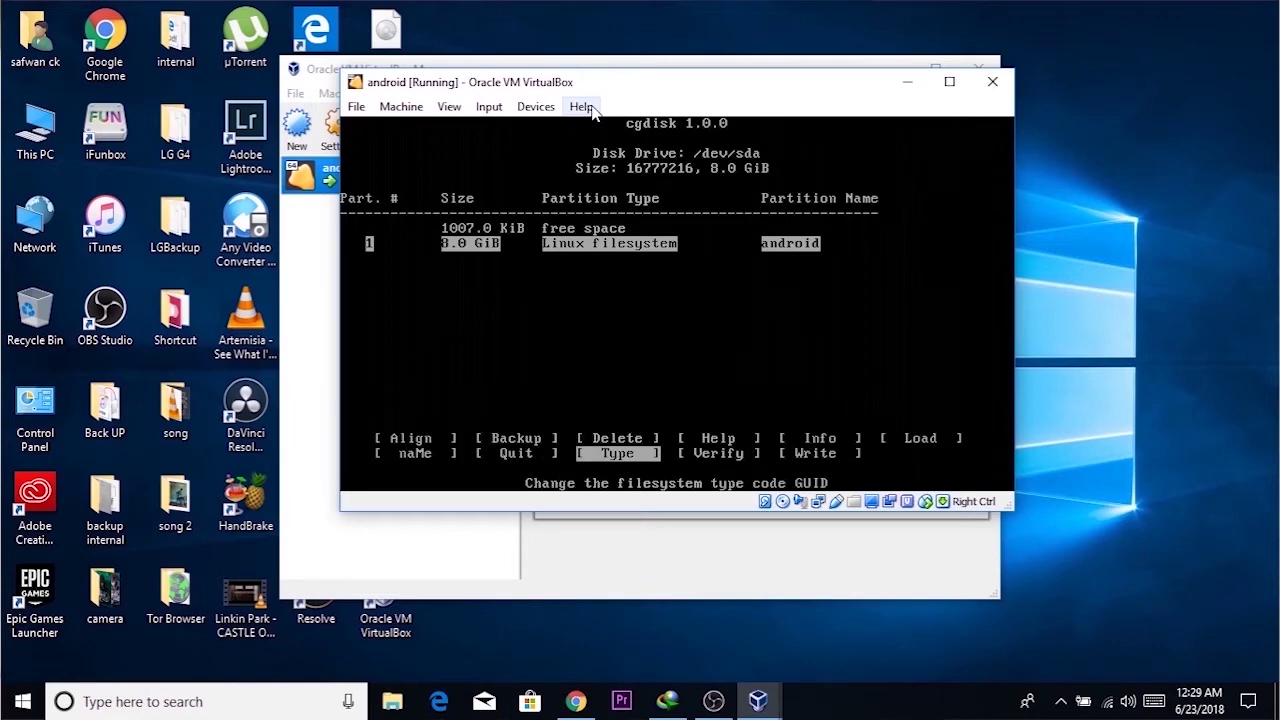
key("Right")
key("Return")
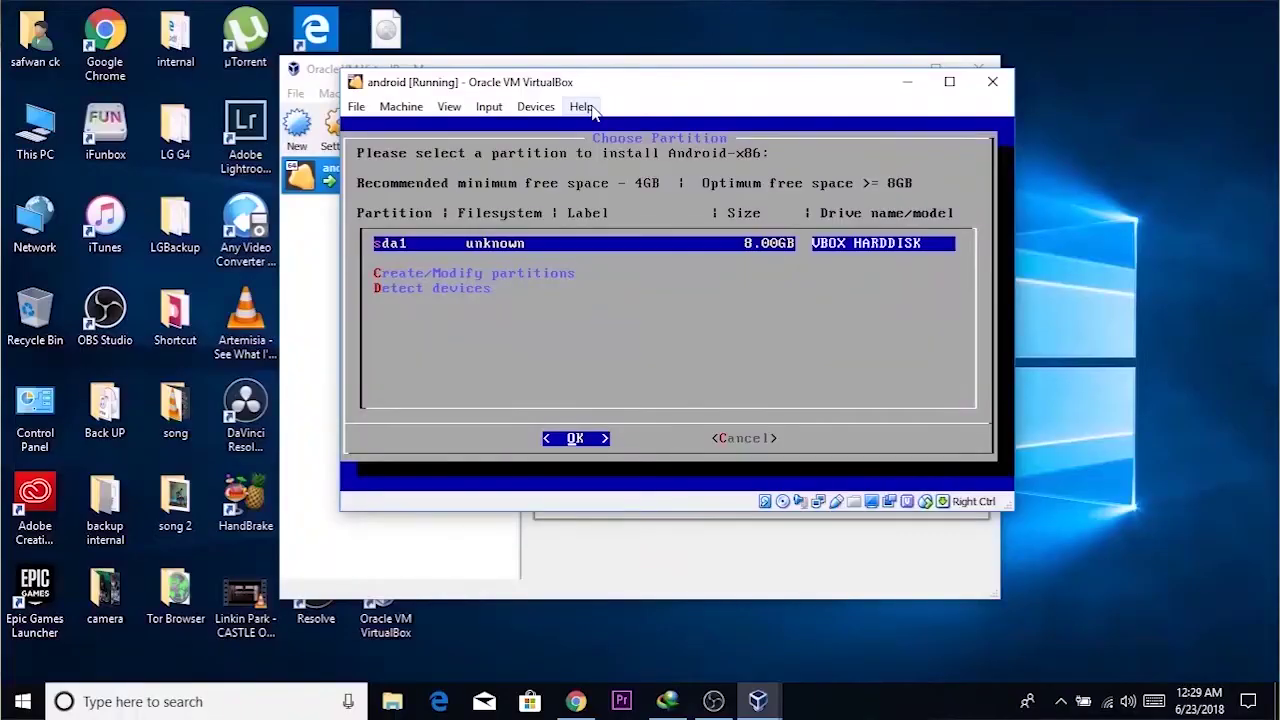
Install to sda1 formatted ext4, with GRUB, MBR conversion, and the read-write /system prompt answered.
key("Return")
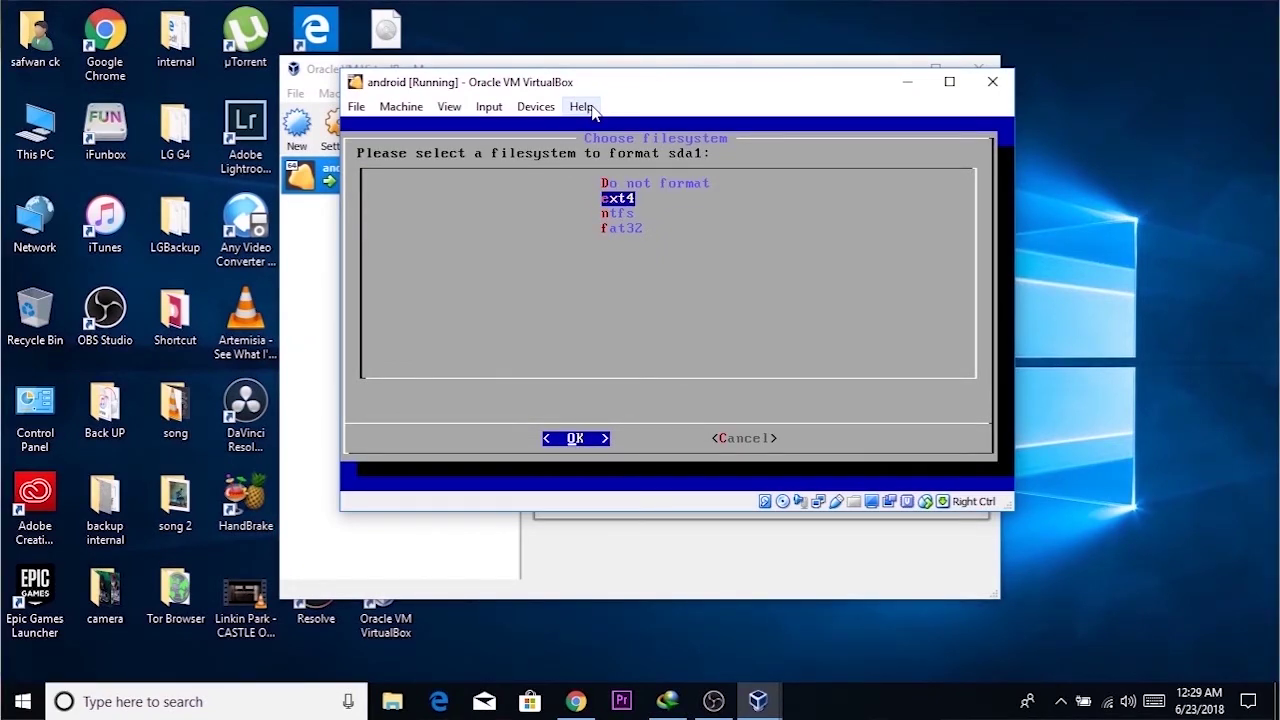
key("Return")
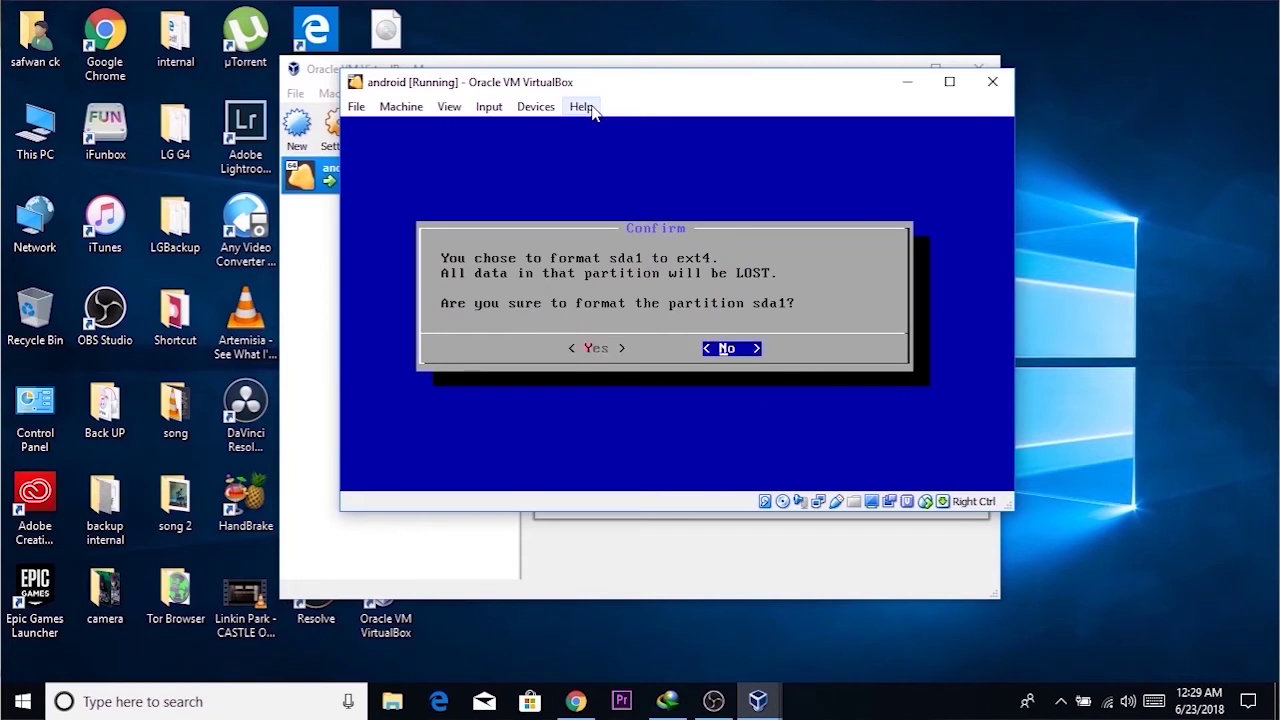
key("Return")
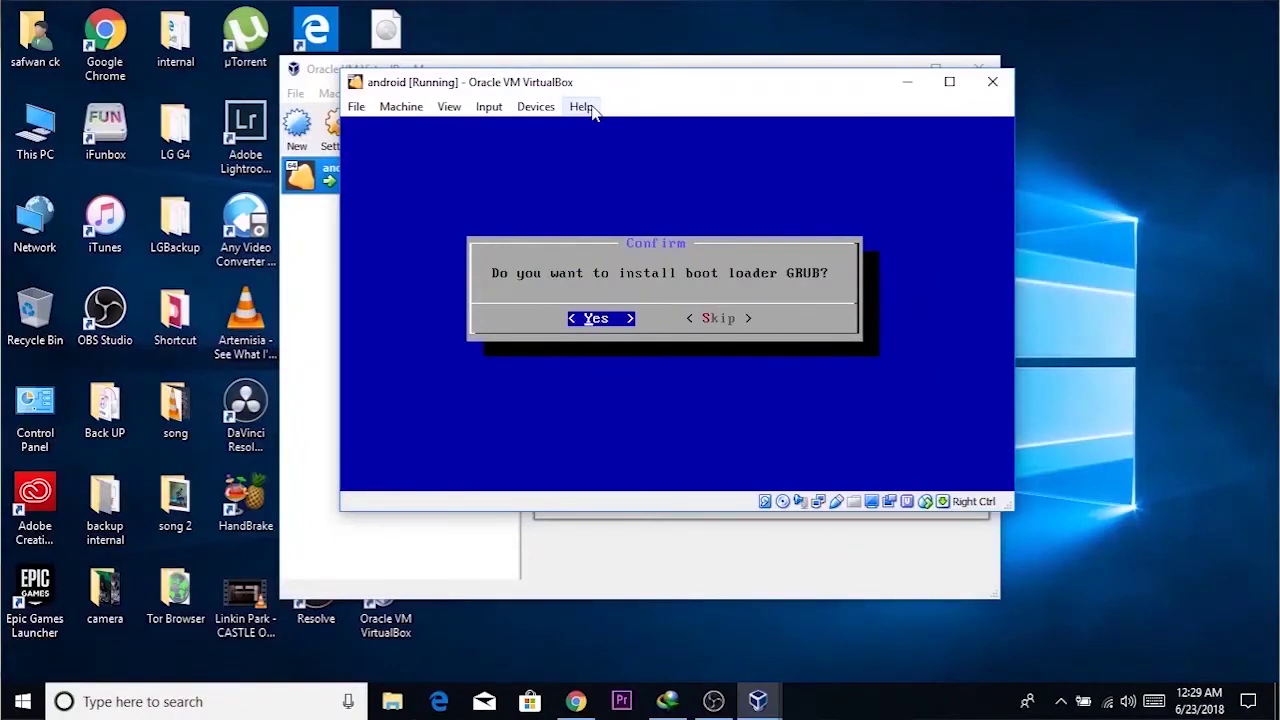
key("Return")
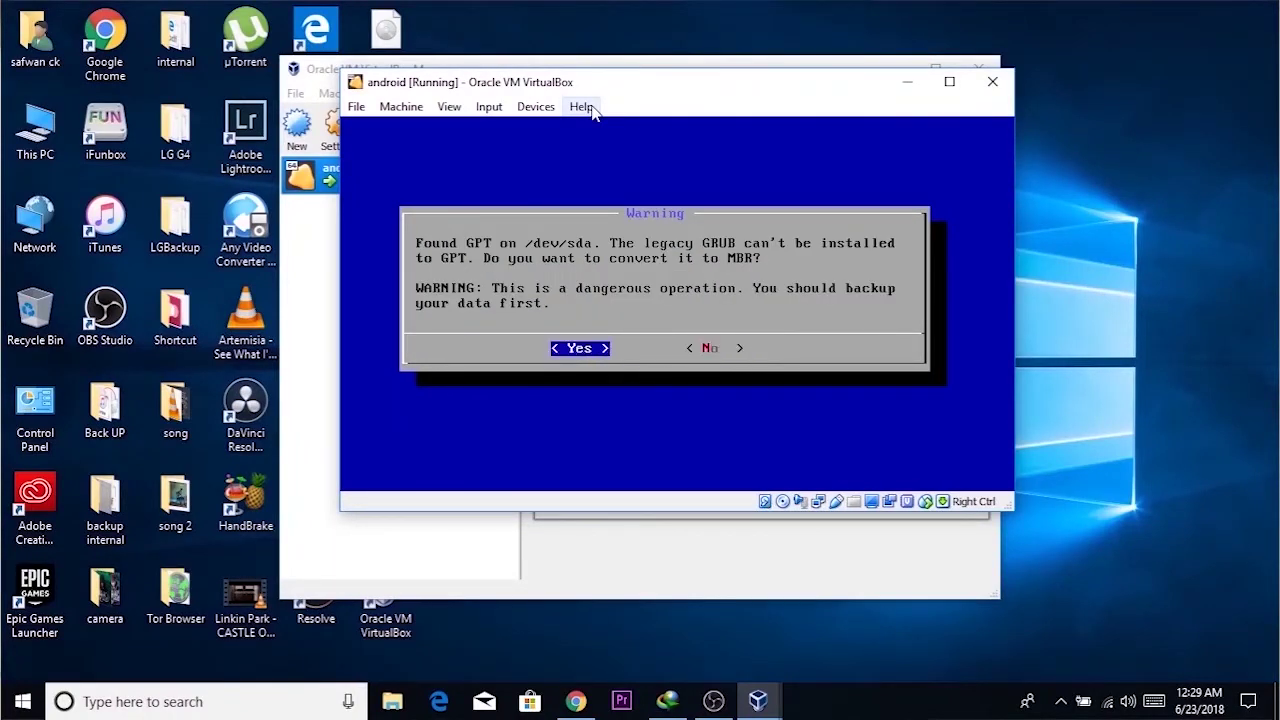
key("Return")
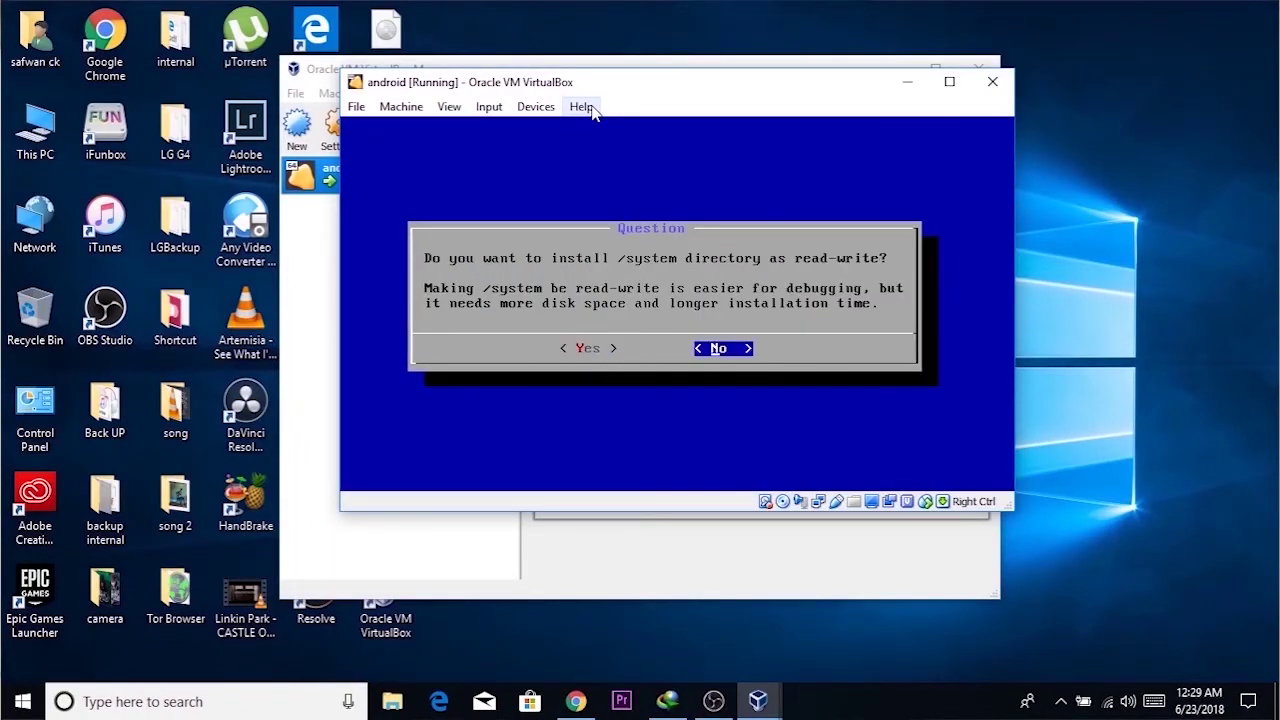
key("Return")
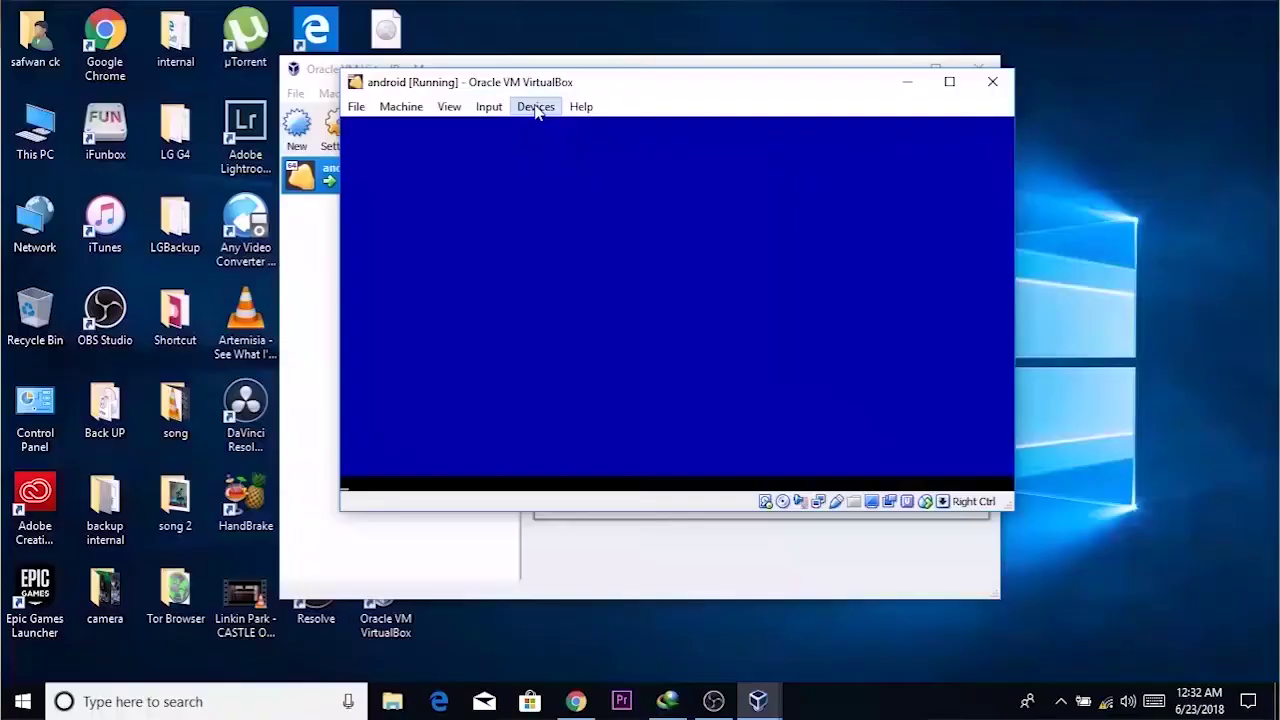
Remove the installer disc from the IDE Primary Slave optical drive via Devices > Optical Drives.
left_click(536, 108)
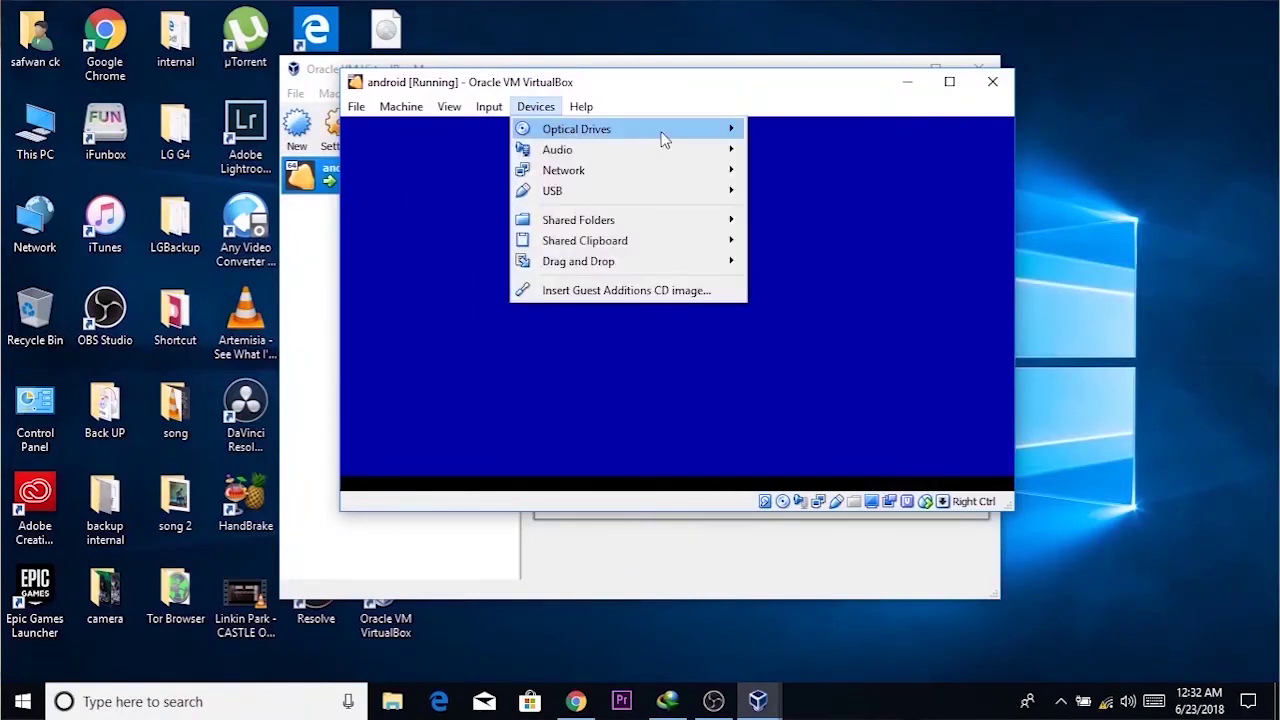
mouse_move(719, 137)
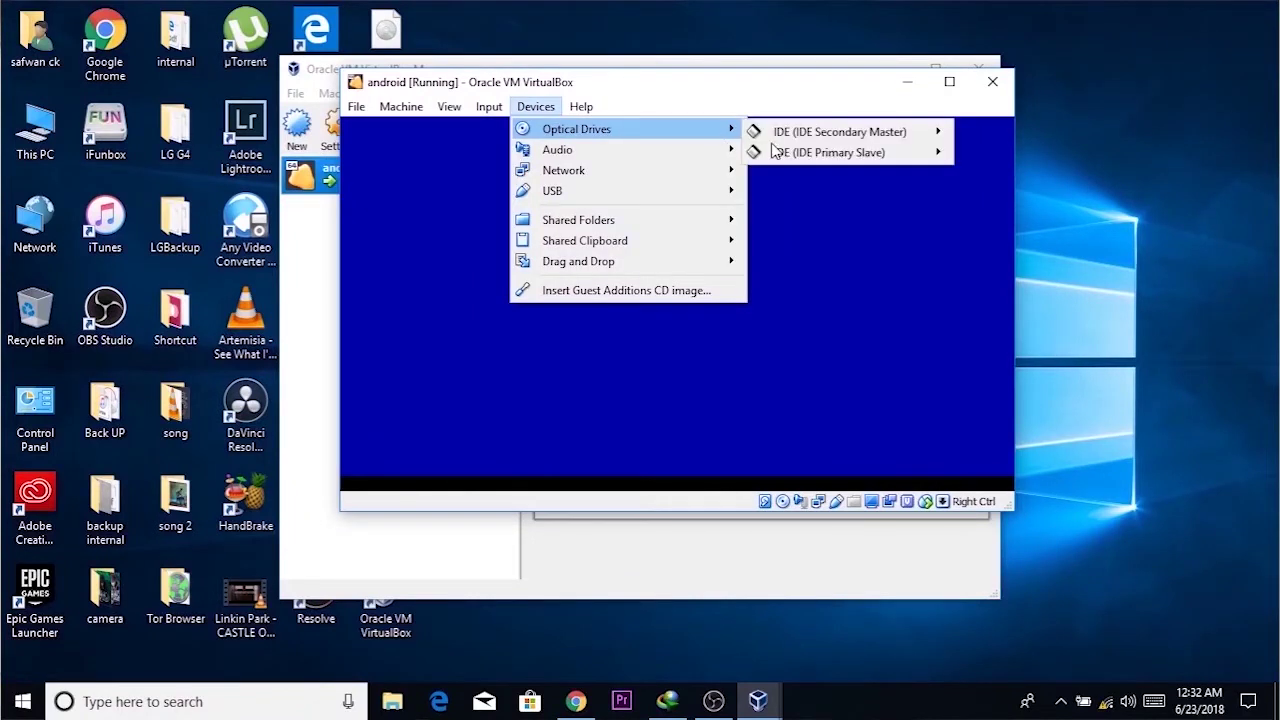
mouse_move(847, 134)
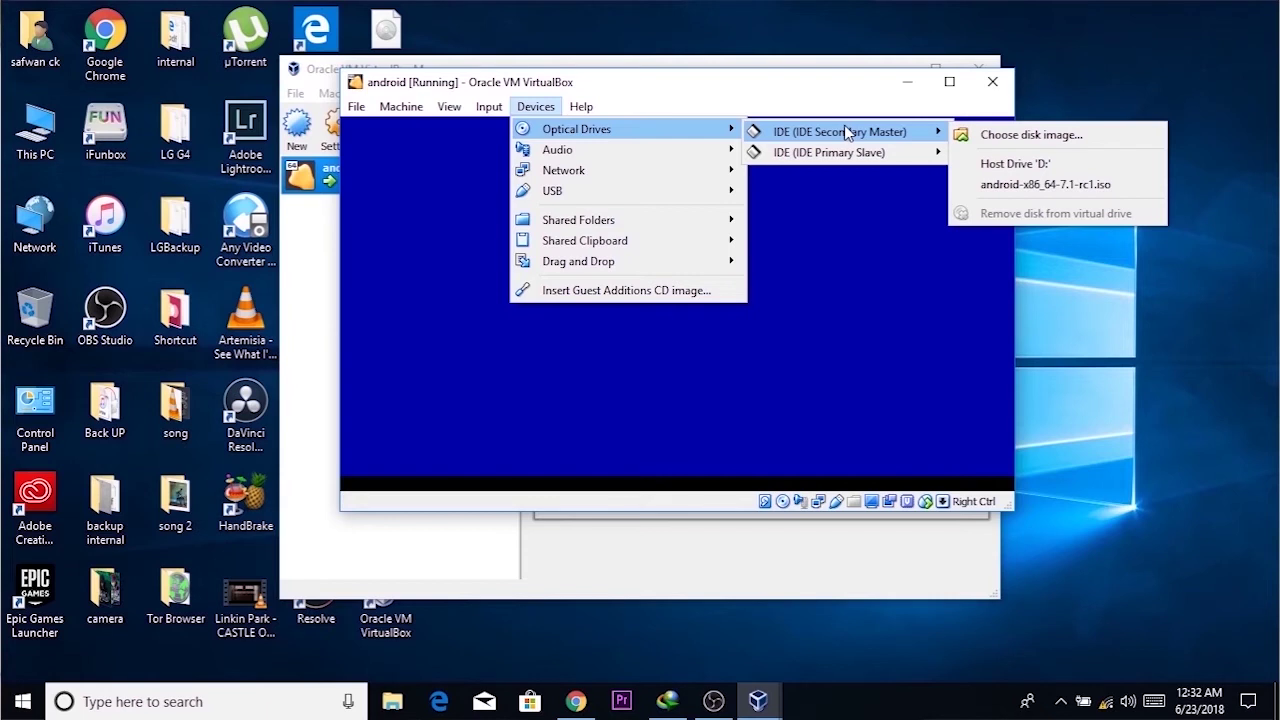
mouse_move(934, 160)
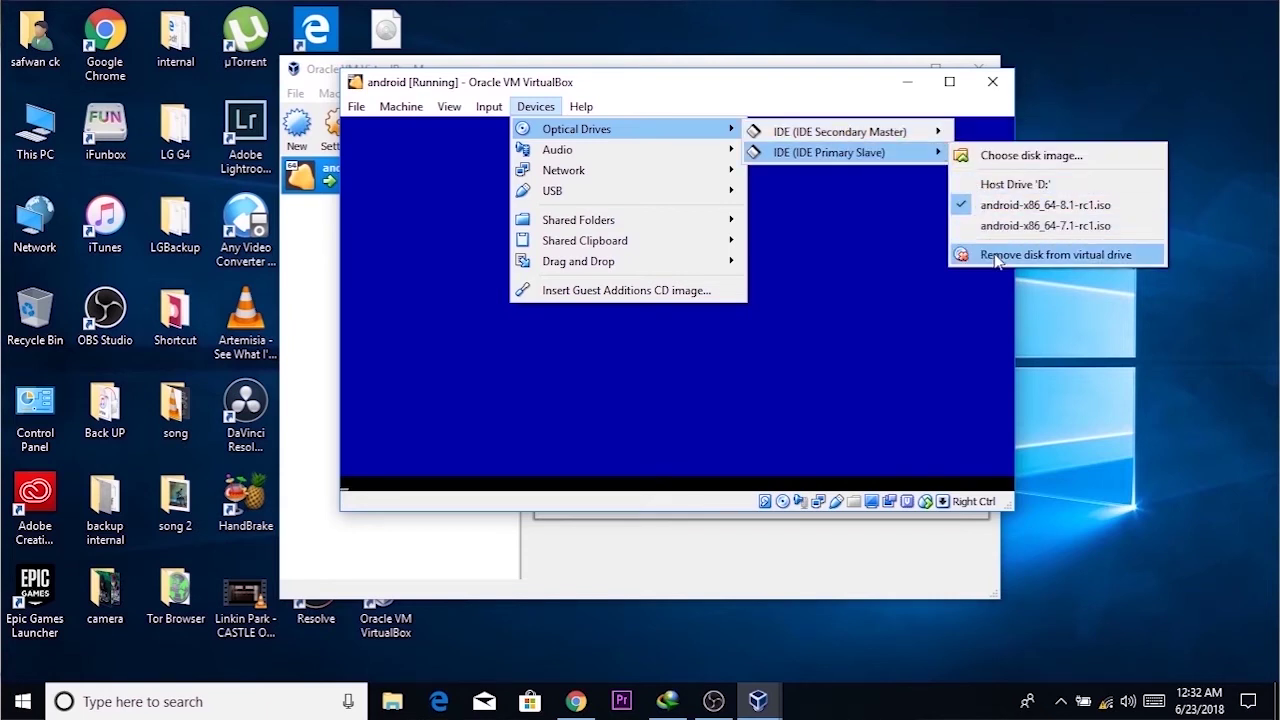
left_click(990, 250)
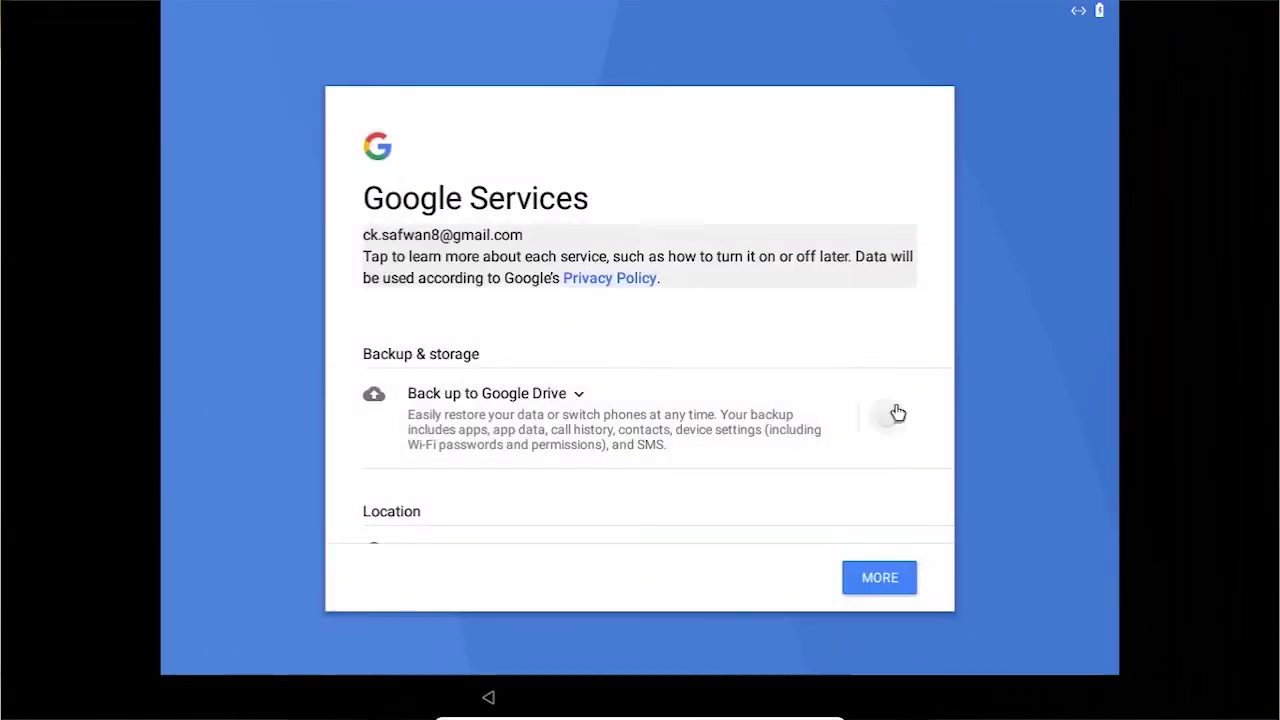
Scroll the Google services page down toward Device maintenance.
left_click_drag(894, 411, 657, 131)
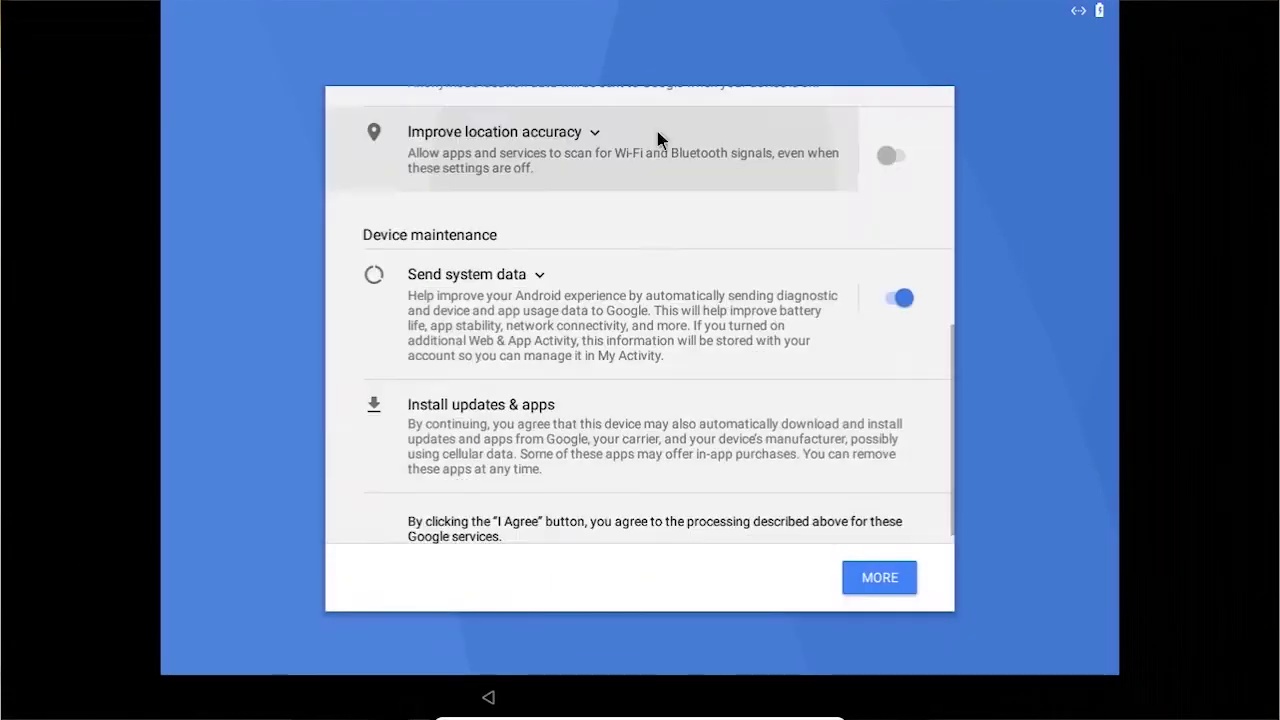